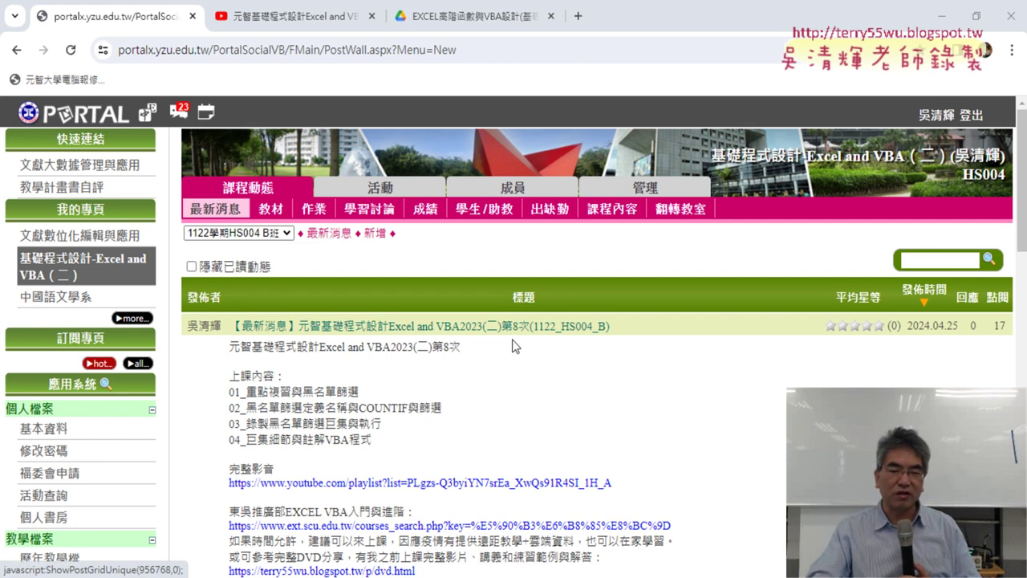
Scroll down the week-8 announcement and highlight 黑名單篩選 in lesson item 01.
scroll(530, 371, down, 1)
scroll(529, 371, down, 1)
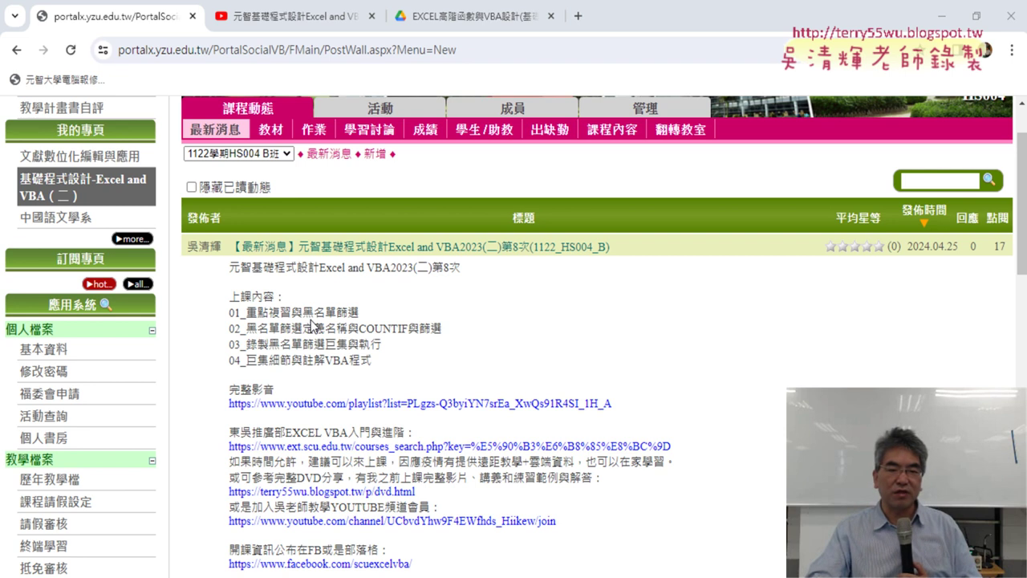
drag(302, 312, 361, 313)
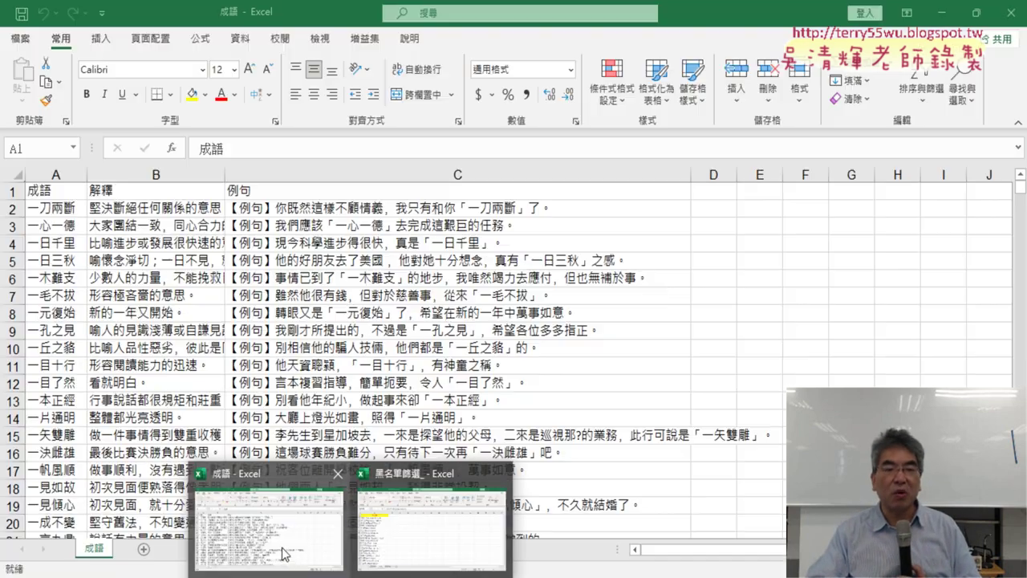
Bring the 黑名單篩選_ workbook forward and glance at its 查詢名單 and 黑名單 sheets.
click(433, 513)
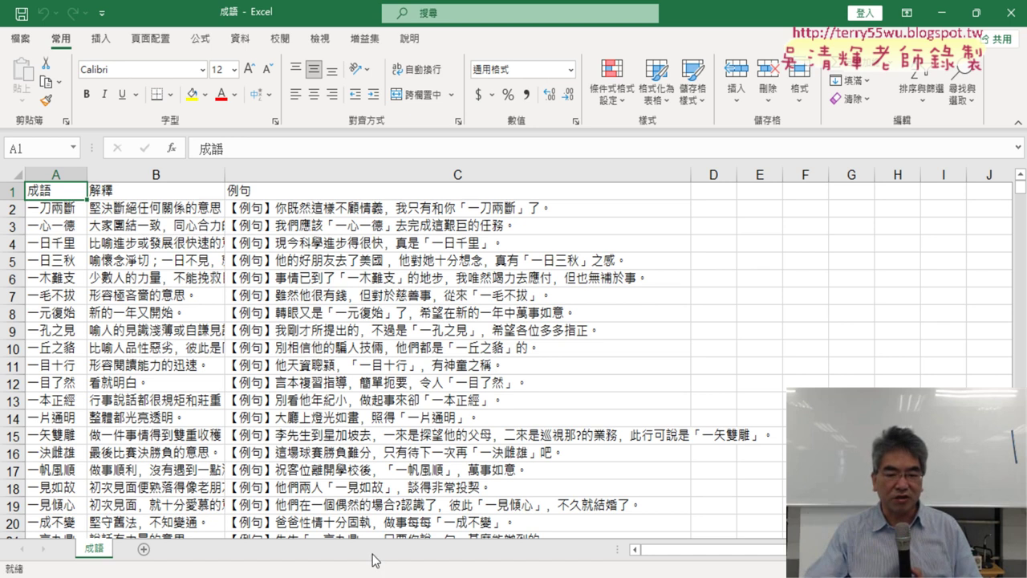
click(413, 557)
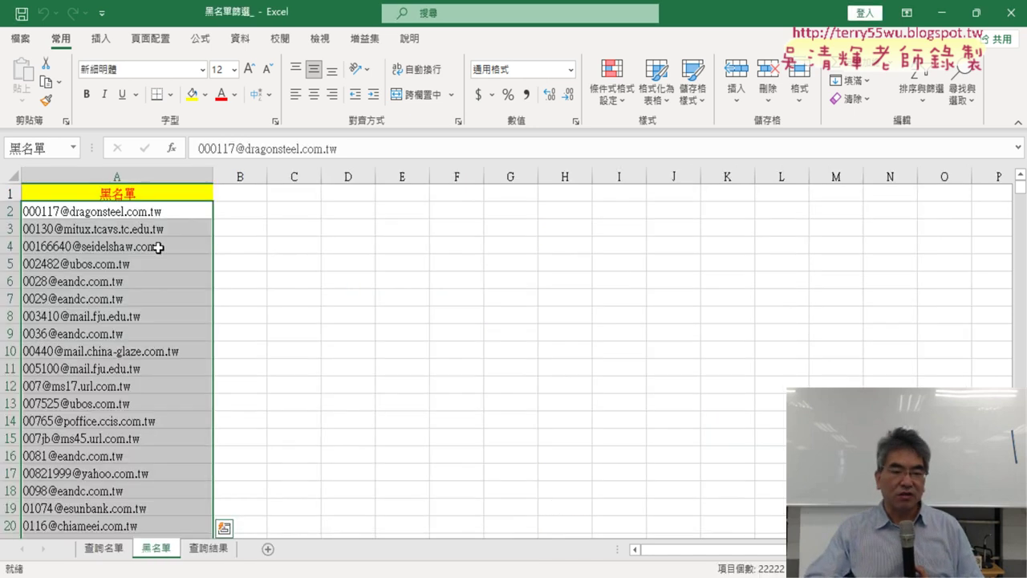
click(105, 552)
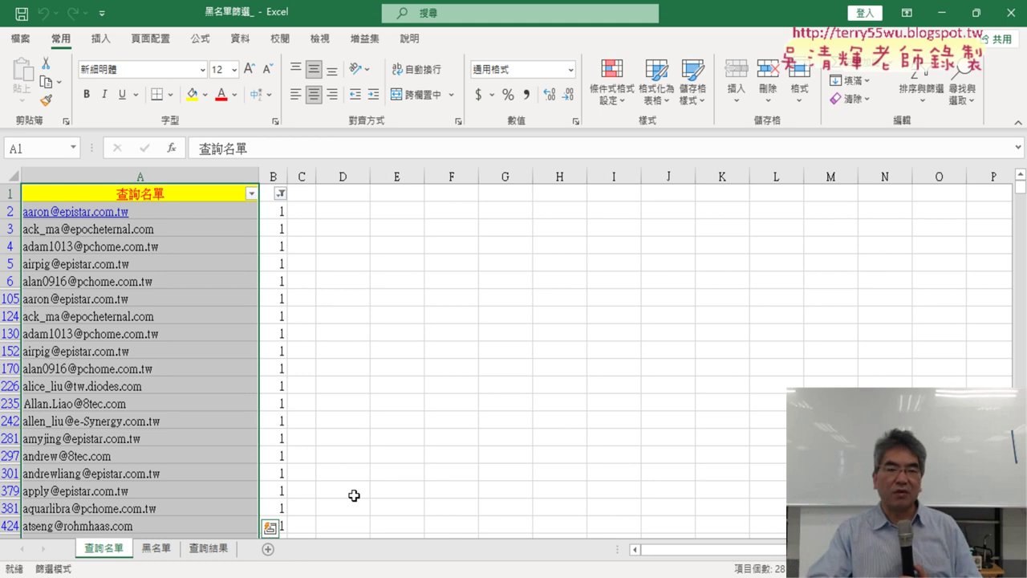
click(156, 549)
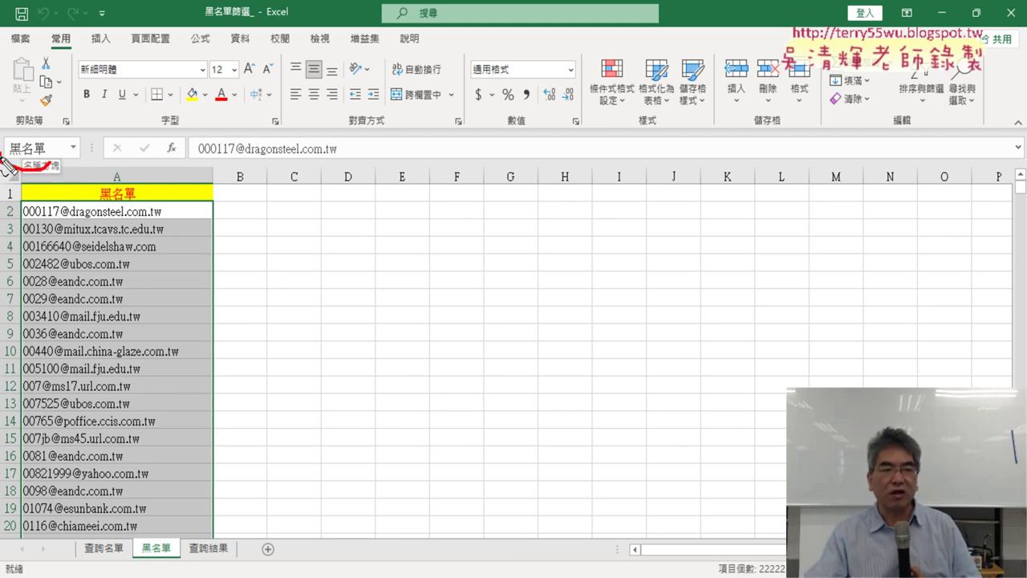
drag(36, 130, 48, 164)
drag(17, 200, 32, 371)
mouse_move(132, 212)
mouse_down()
mouse_move(176, 211)
mouse_move(183, 358)
mouse_up()
drag(40, 371, 142, 372)
mouse_move(181, 328)
mouse_down()
mouse_move(104, 134)
mouse_move(82, 138)
mouse_up()
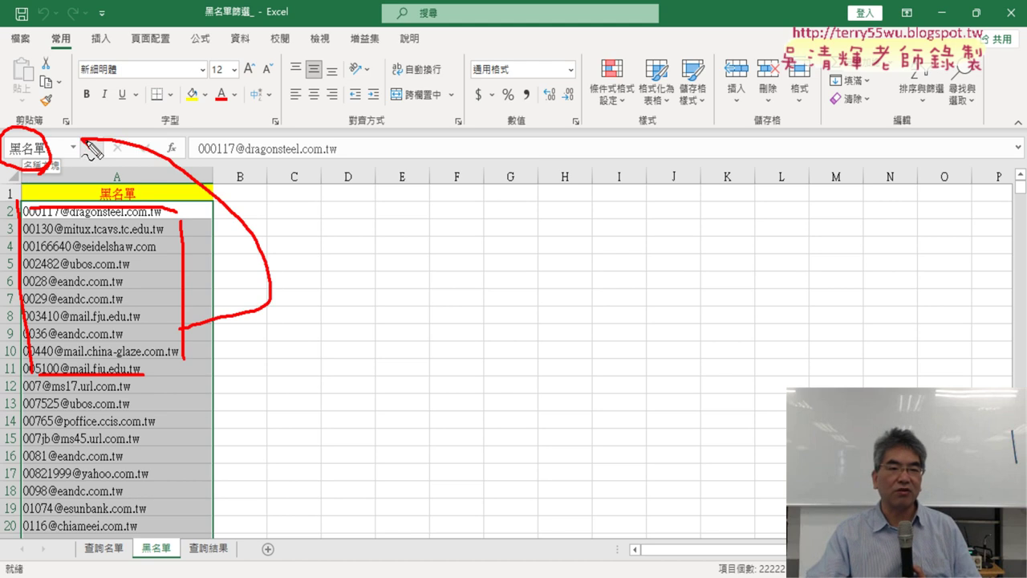
mouse_move(229, 100)
mouse_down()
mouse_move(281, 100)
mouse_move(251, 143)
mouse_up()
drag(281, 103, 282, 135)
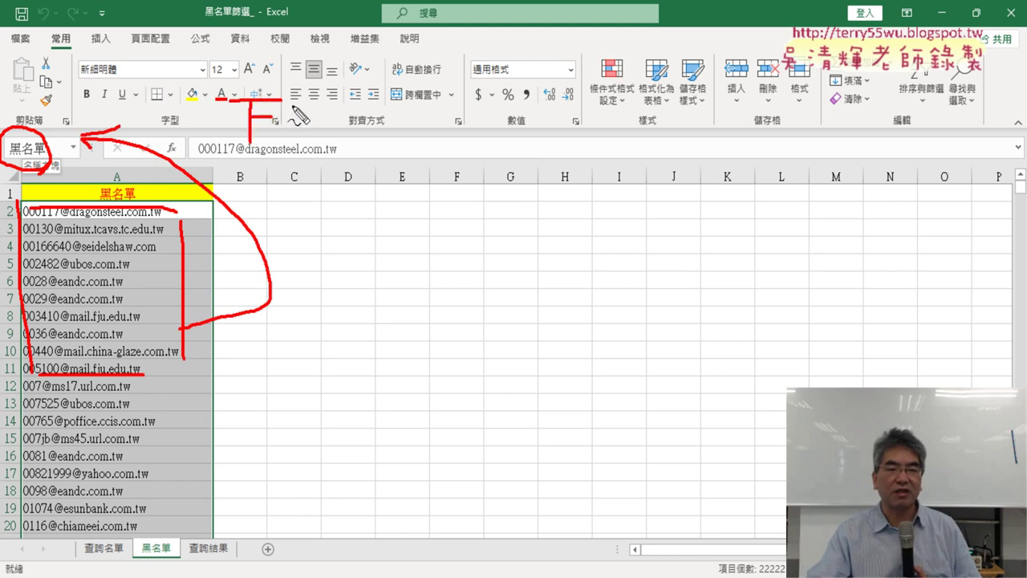
mouse_move(225, 120)
mouse_down()
mouse_move(291, 82)
mouse_move(277, 167)
mouse_up()
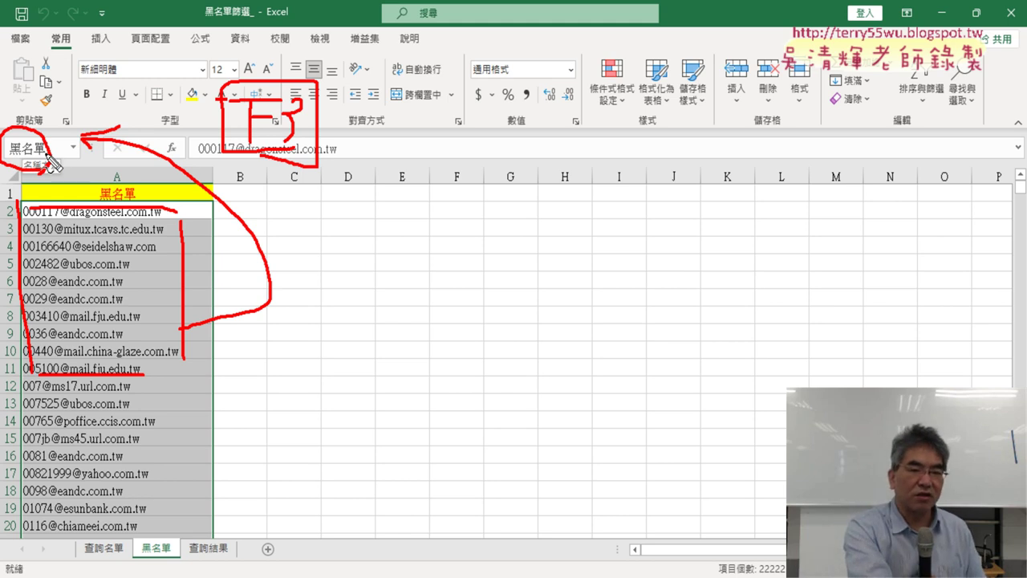
key(Escape)
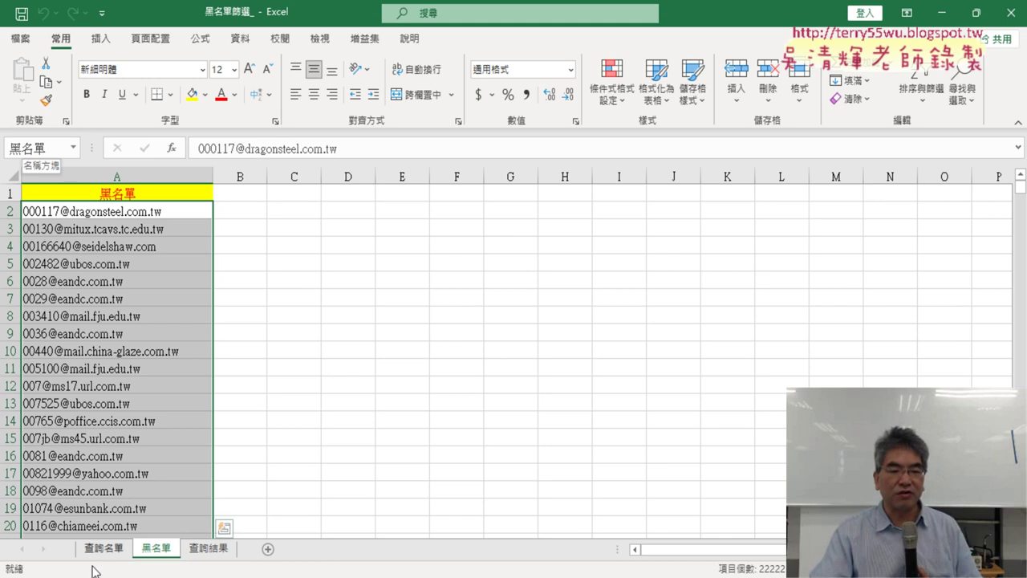
On 查詢名單, select B2 and turn off the Data filter so every row shows.
click(103, 548)
click(277, 212)
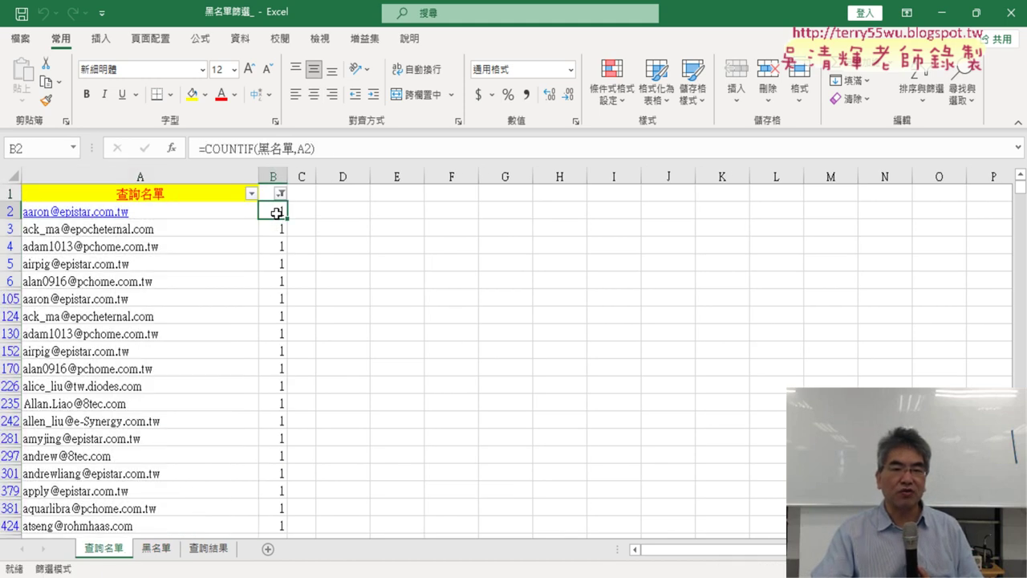
click(239, 39)
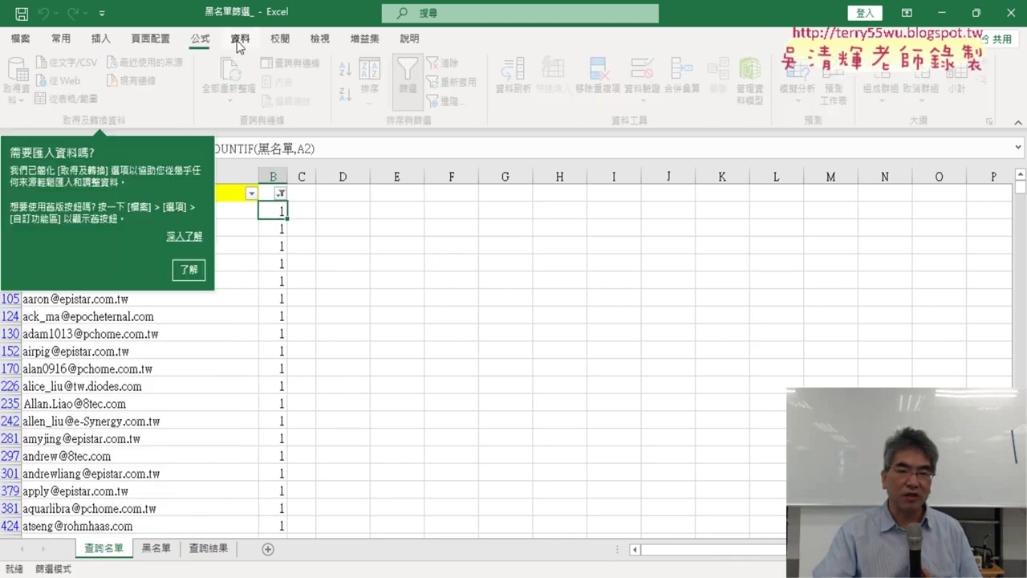
click(414, 78)
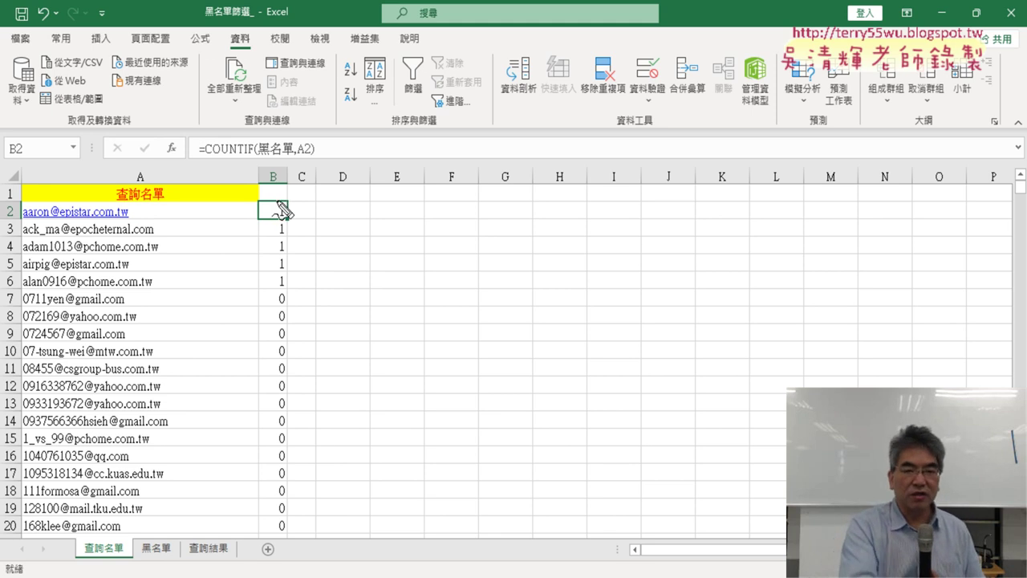
Annotate B2's COUNTIF formula in red, circling results 1 in B2 and 0 in B7.
mouse_move(206, 158)
mouse_down()
mouse_move(313, 157)
mouse_move(213, 100)
mouse_move(129, 186)
mouse_up()
mouse_move(148, 223)
mouse_down()
mouse_move(122, 198)
mouse_move(140, 219)
mouse_up()
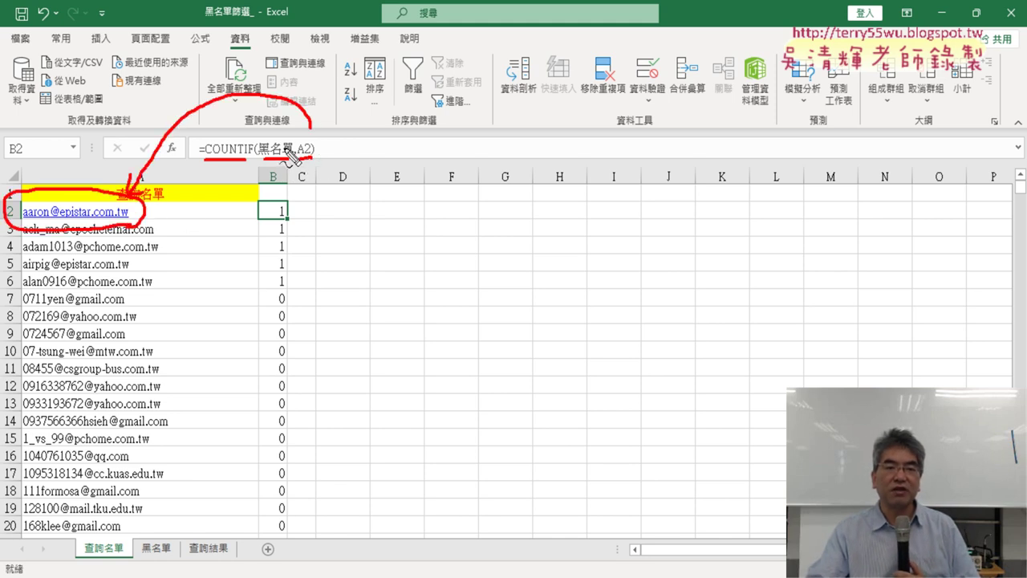
drag(286, 199, 283, 218)
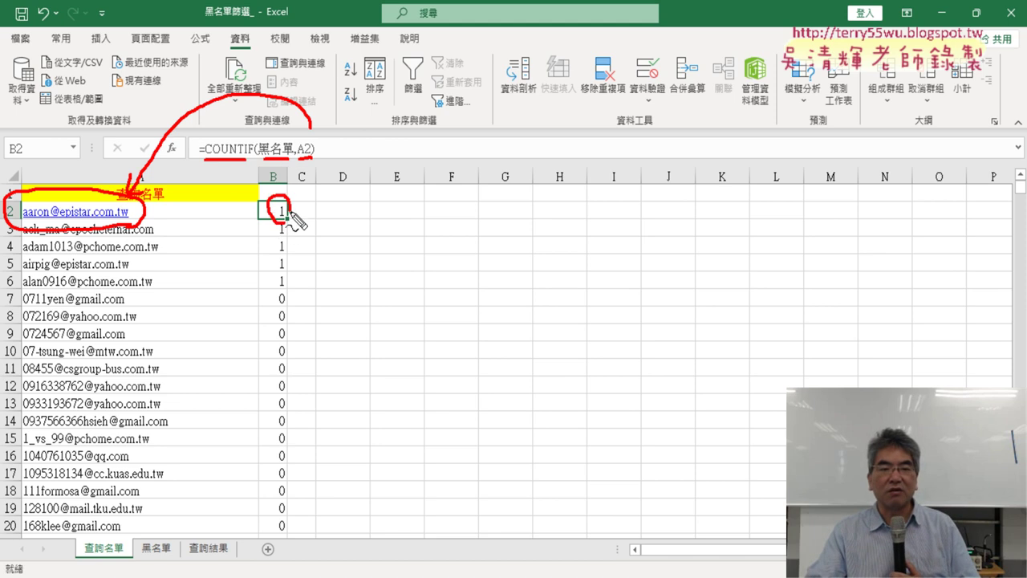
drag(286, 290, 281, 309)
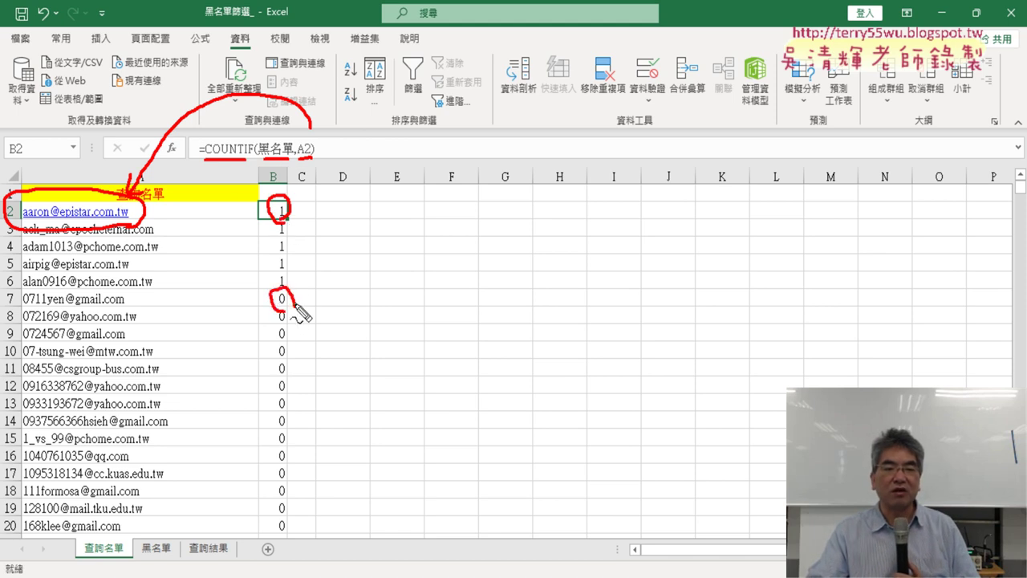
drag(205, 155, 311, 160)
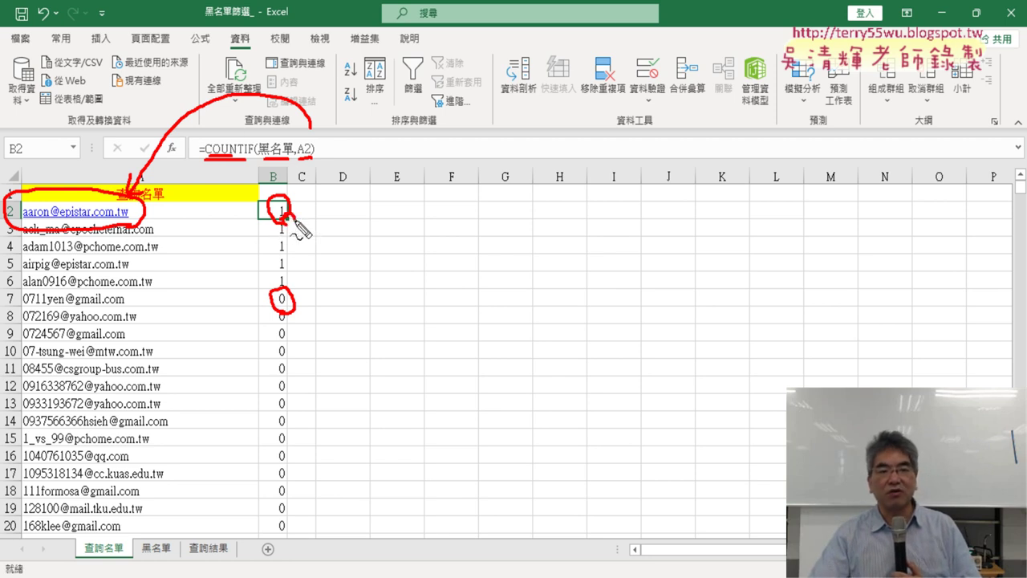
drag(289, 215, 323, 257)
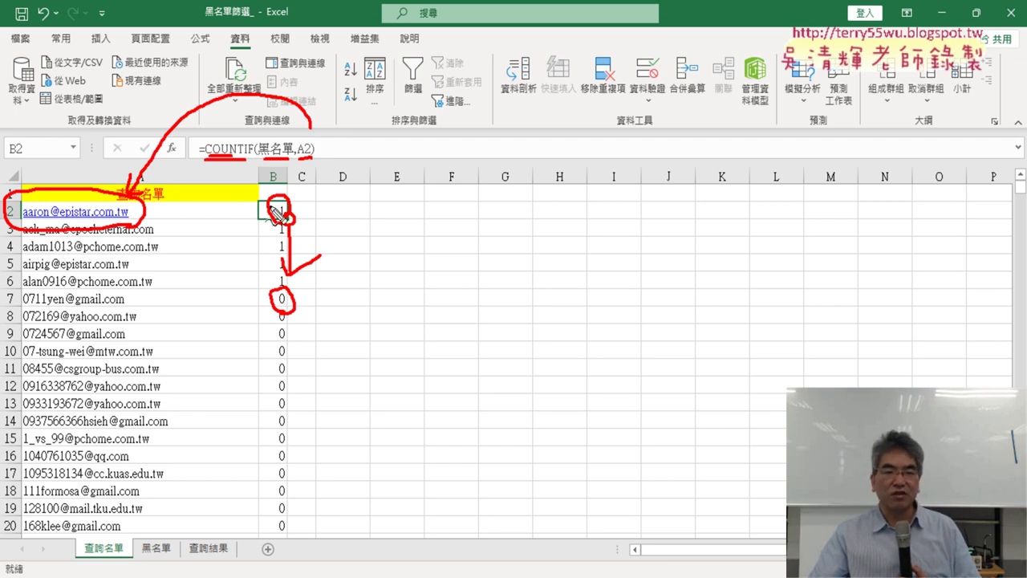
drag(395, 193, 388, 238)
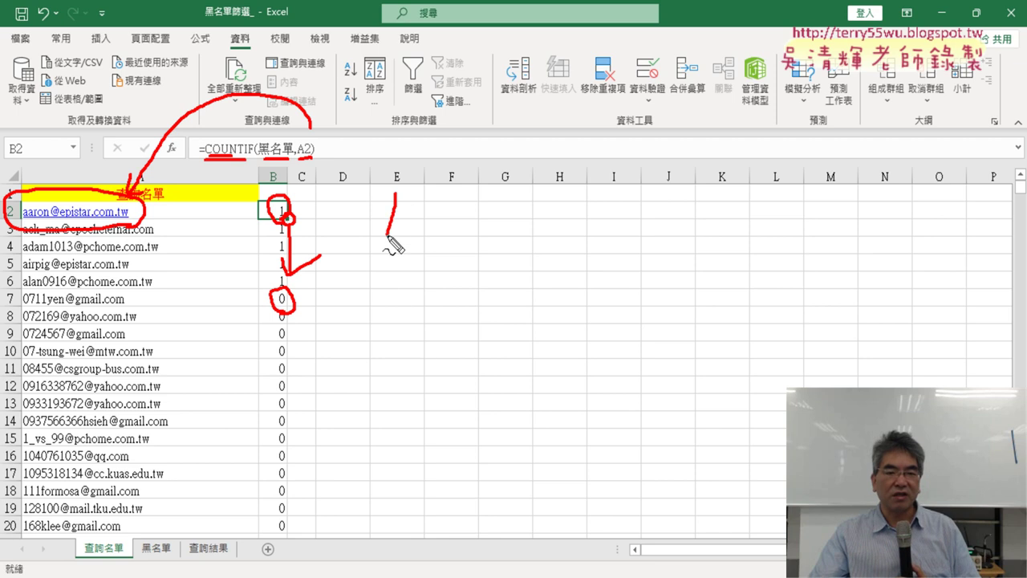
mouse_move(393, 281)
mouse_down()
mouse_move(382, 309)
mouse_move(395, 282)
mouse_up()
drag(345, 258, 440, 259)
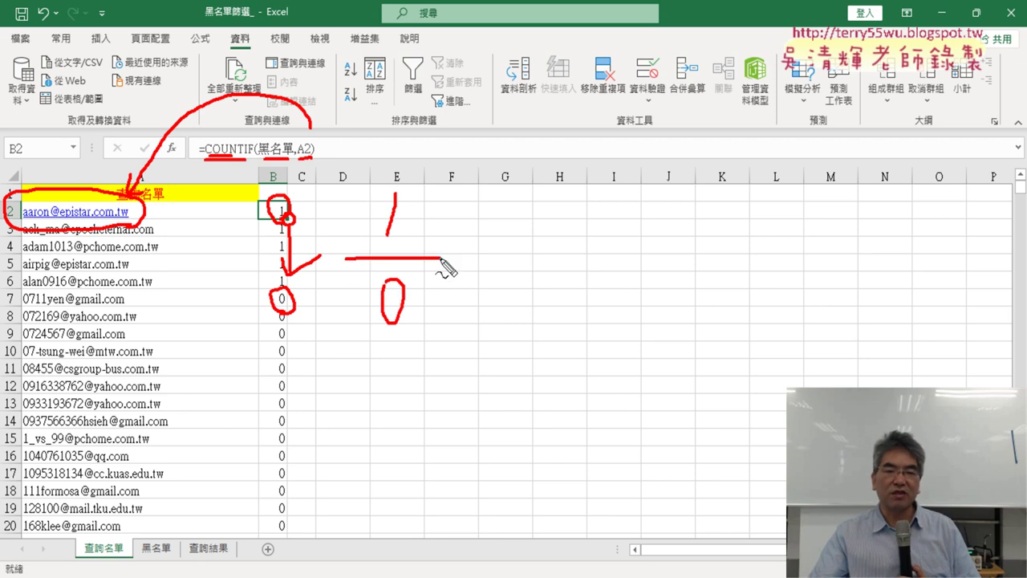
drag(233, 287, 321, 288)
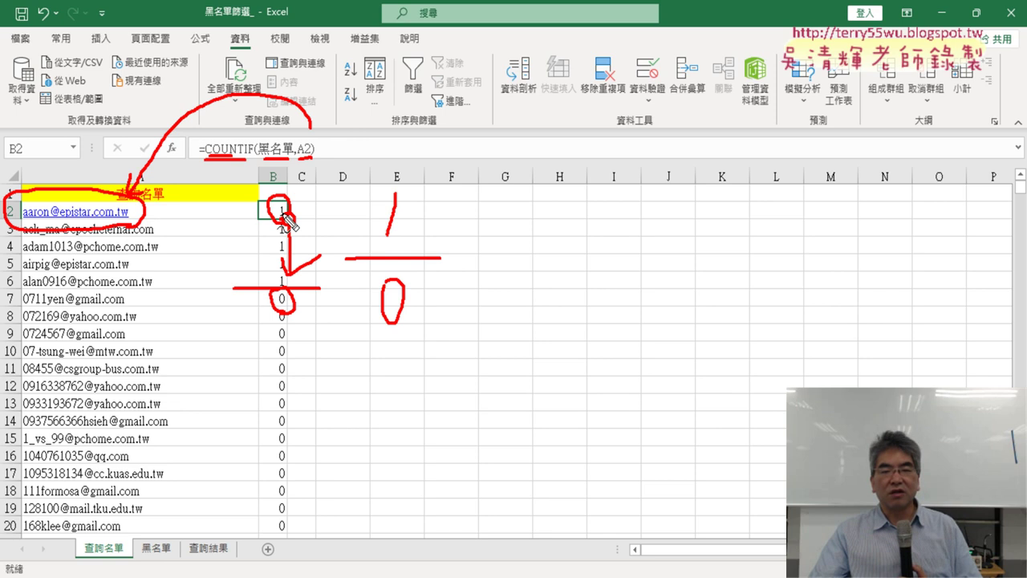
drag(287, 210, 376, 199)
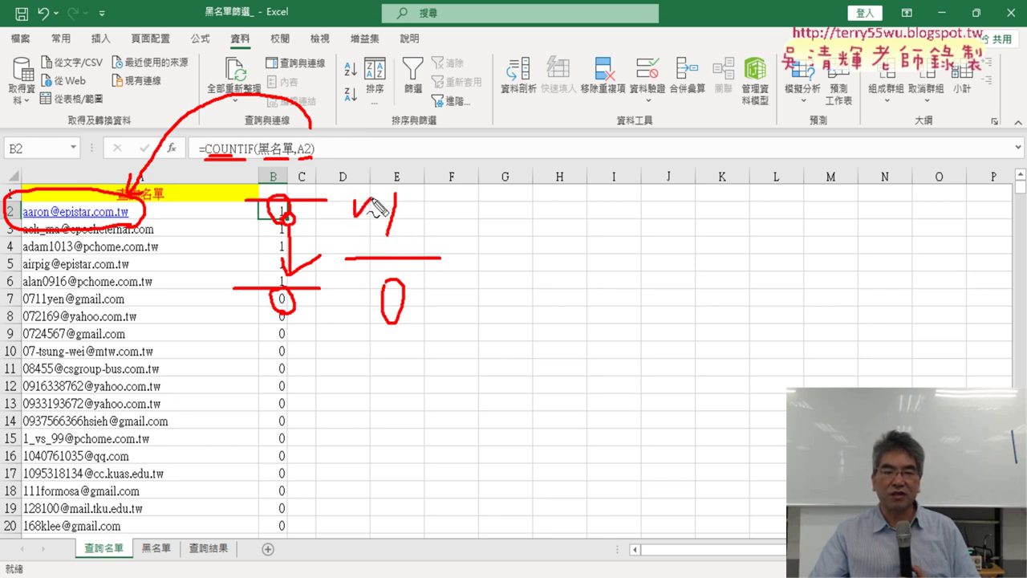
mouse_move(345, 297)
mouse_down()
mouse_move(365, 319)
mouse_move(343, 320)
mouse_up()
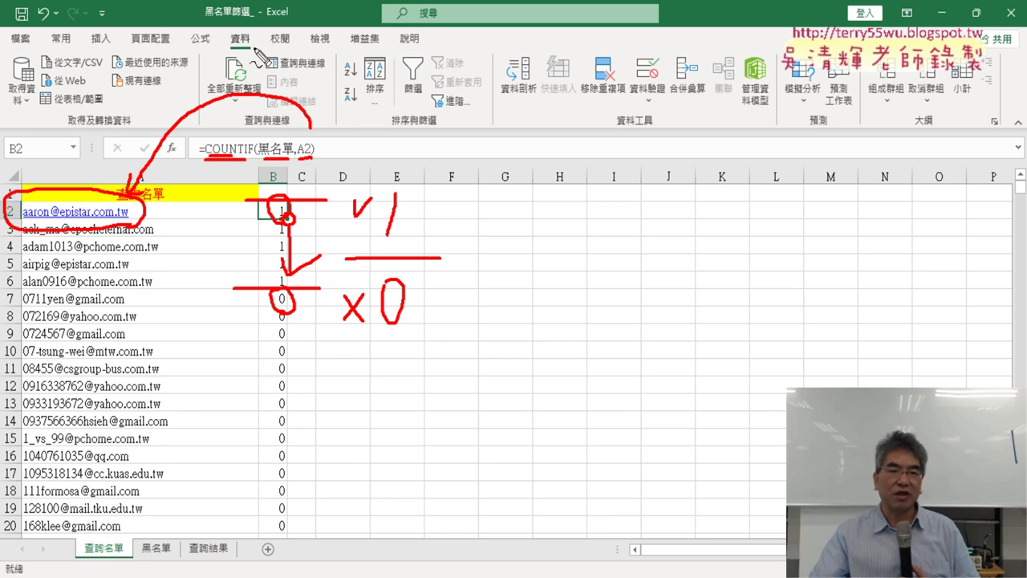
drag(257, 32, 245, 26)
mouse_move(416, 112)
mouse_down()
mouse_move(401, 58)
mouse_move(423, 118)
mouse_up()
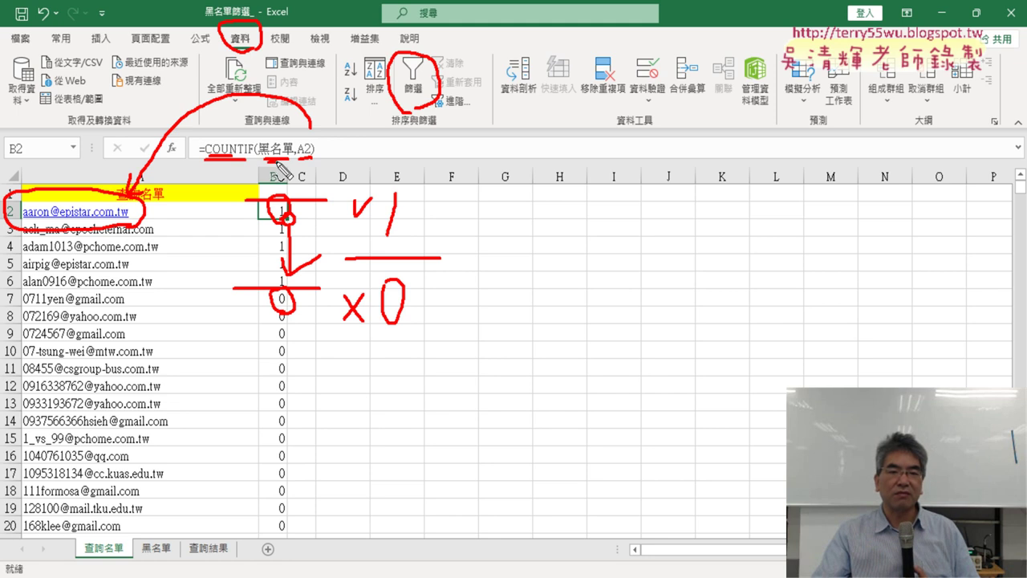
drag(277, 159, 290, 136)
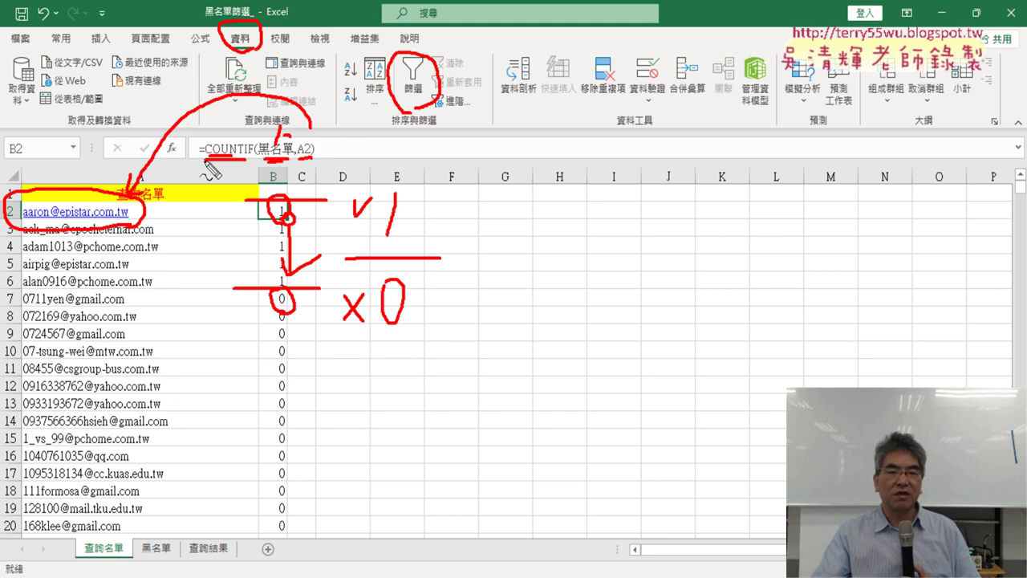
drag(205, 122, 207, 140)
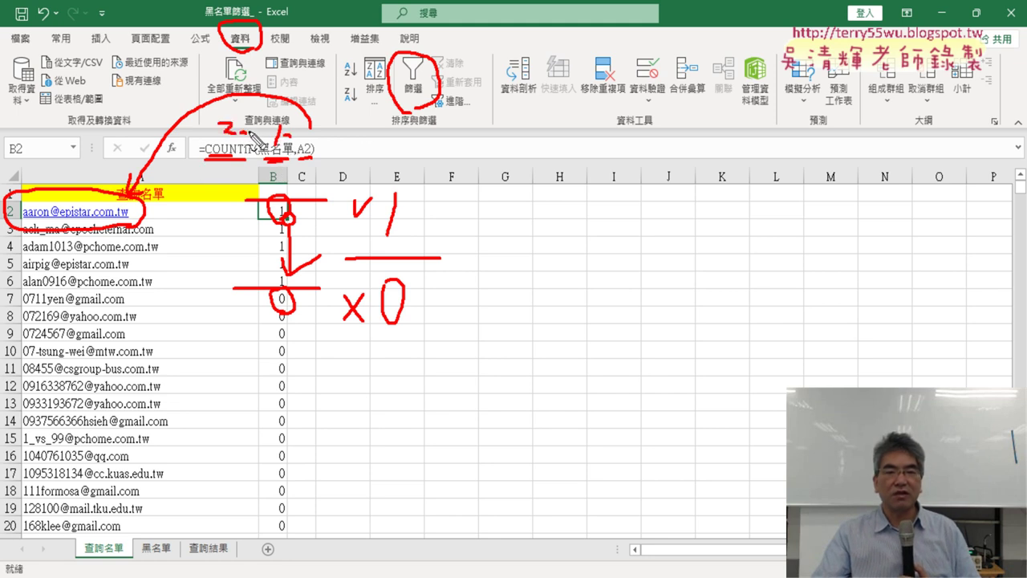
mouse_move(382, 24)
mouse_down()
mouse_move(398, 34)
mouse_move(387, 37)
mouse_up()
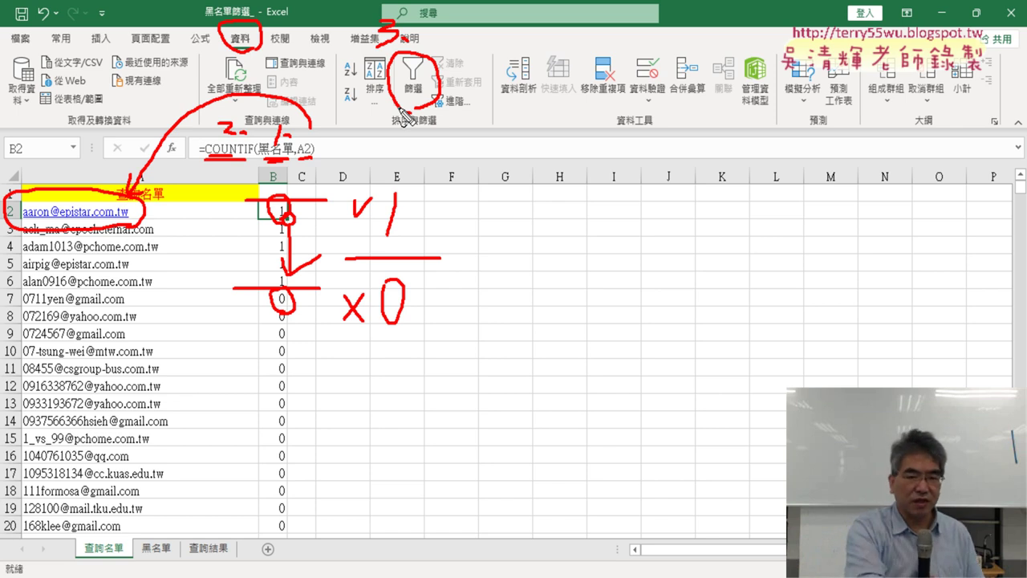
key(Escape)
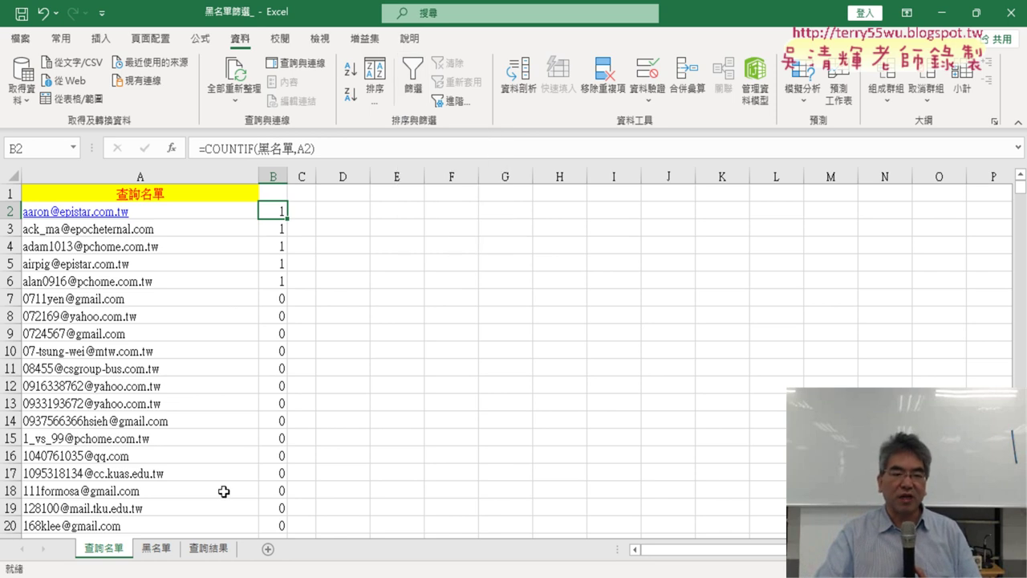
From the 查詢結果 sheet, enable the 開發人員 tab under Customize Ribbon in Excel Options.
click(208, 549)
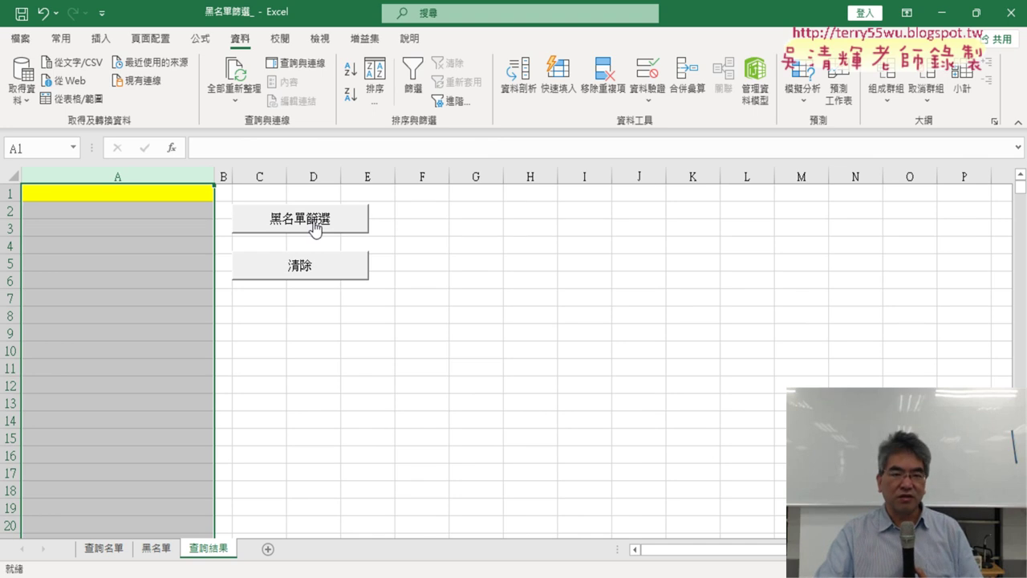
click(102, 13)
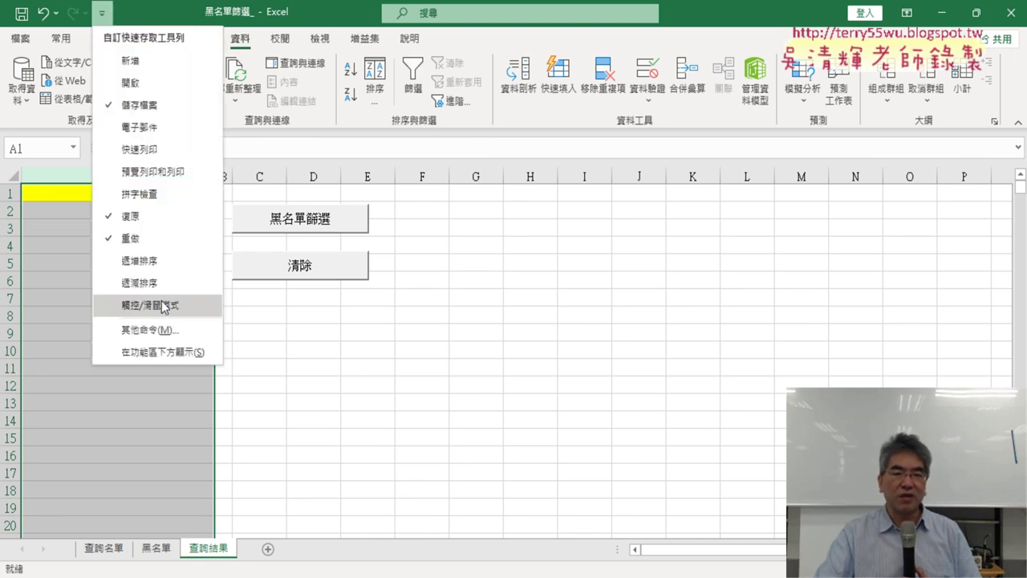
click(169, 330)
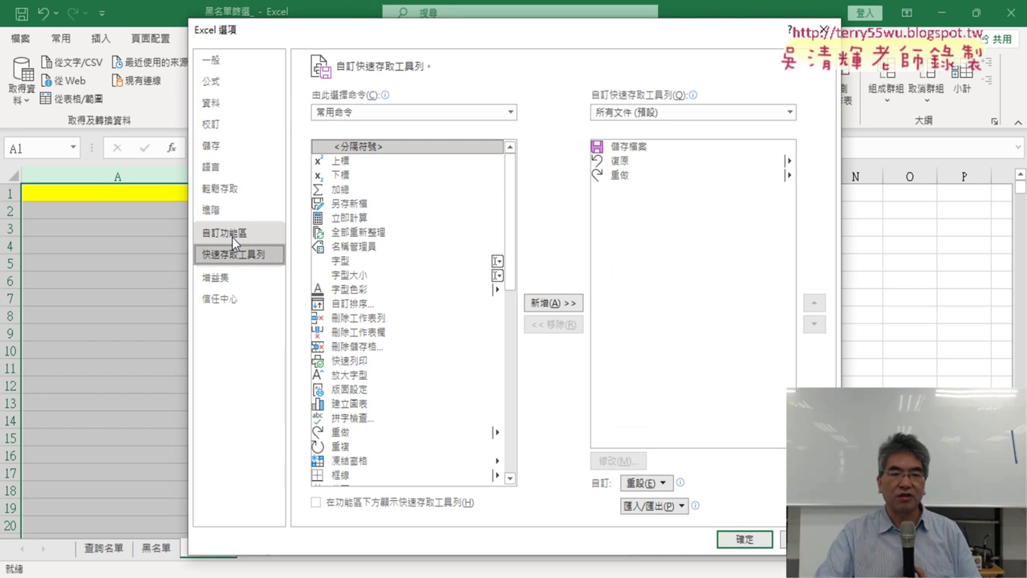
click(232, 237)
click(584, 370)
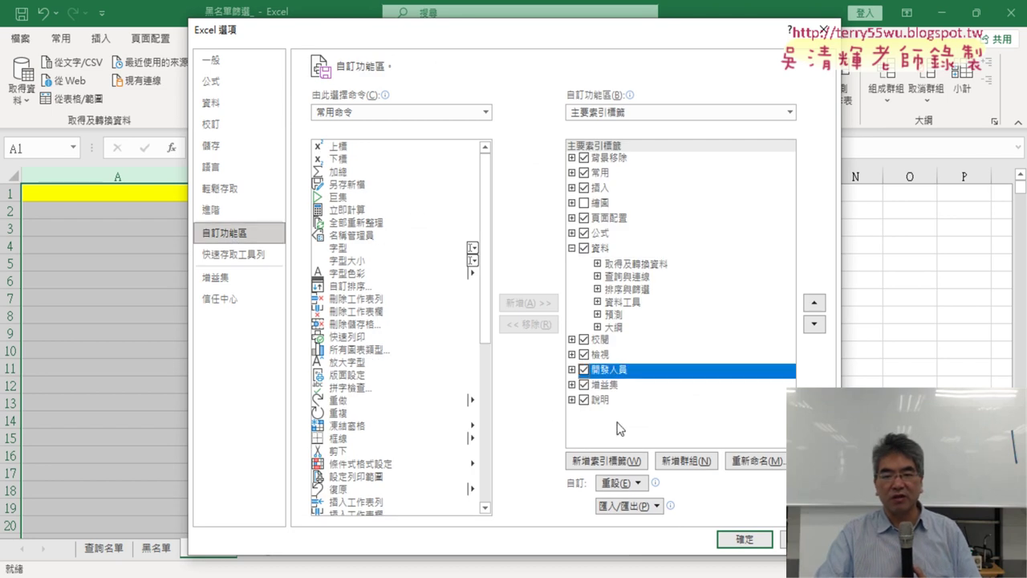
click(746, 537)
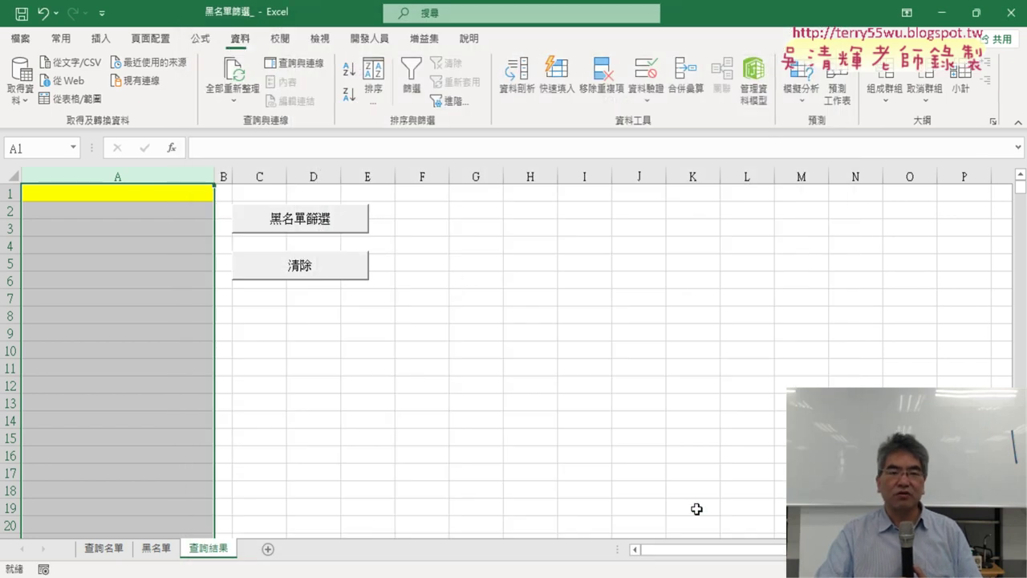
View the 開發人員 tab, then inspect B2's =COUNTIF(黑名單,A2) on 查詢名單 and return to Data.
click(369, 39)
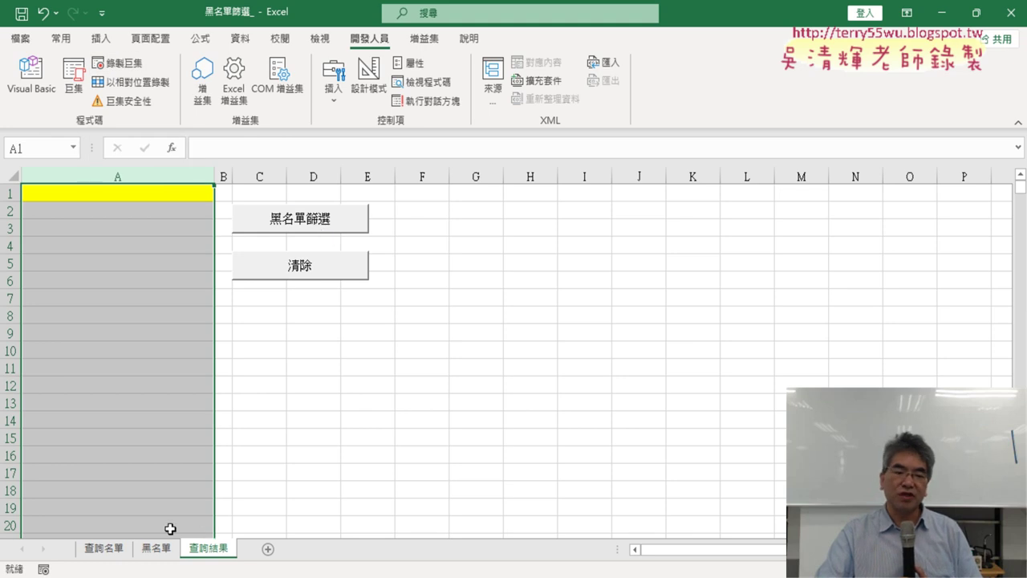
click(103, 548)
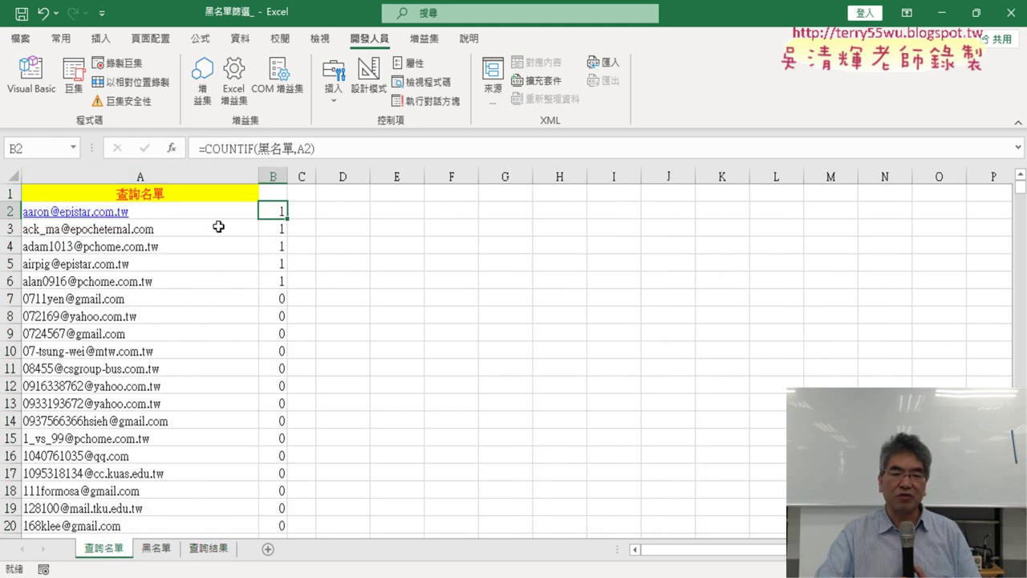
click(524, 316)
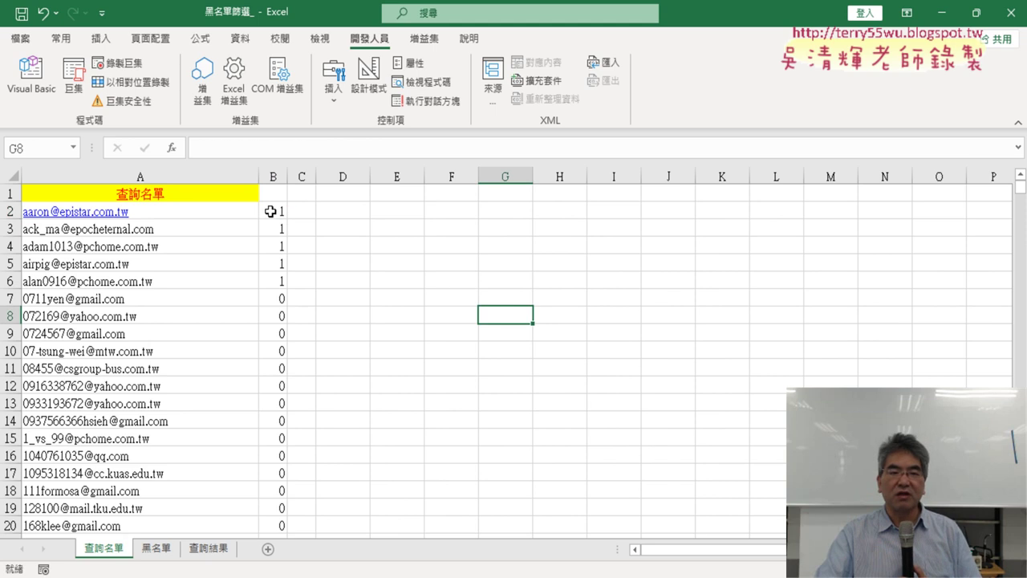
click(271, 211)
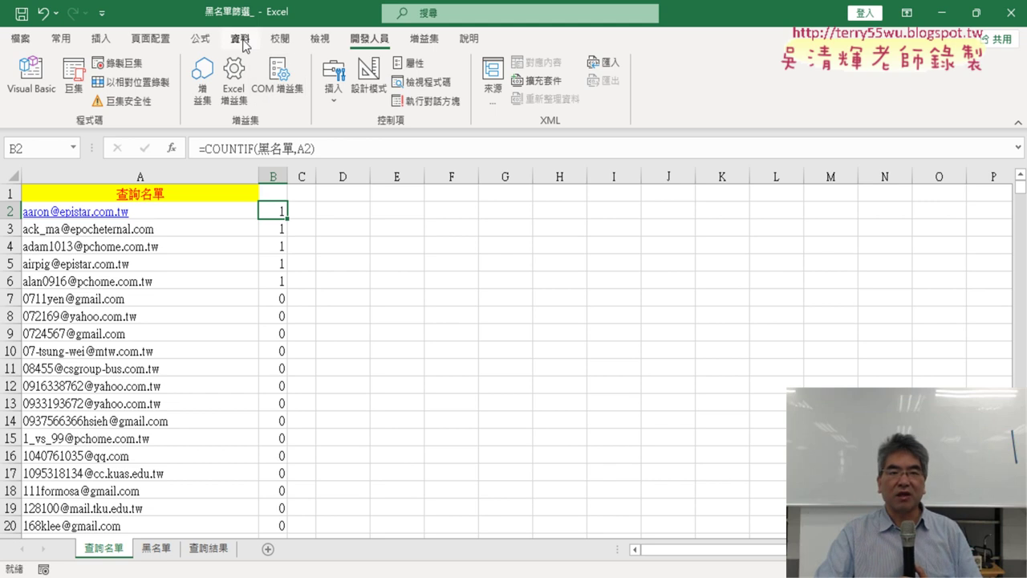
click(279, 196)
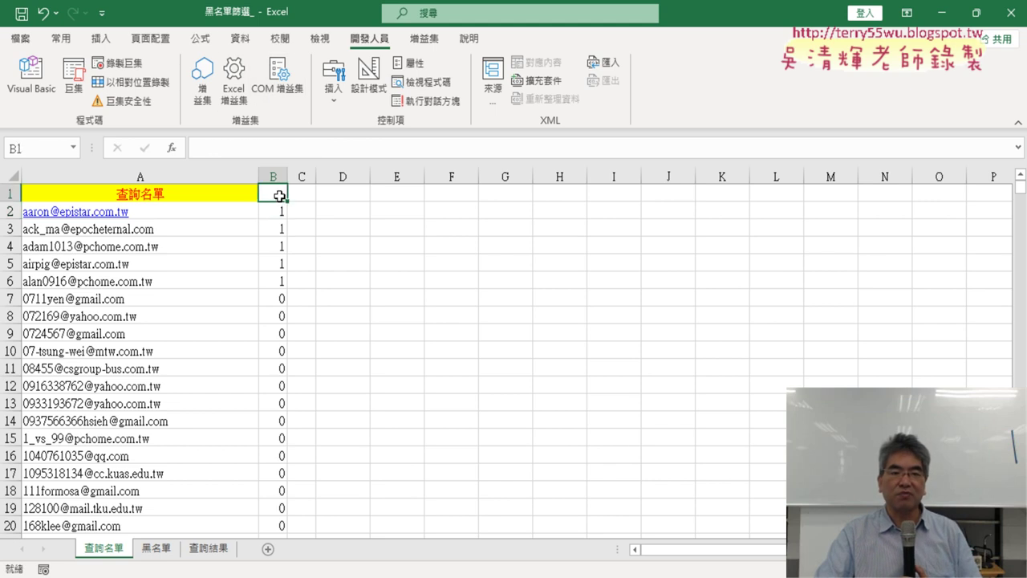
click(240, 38)
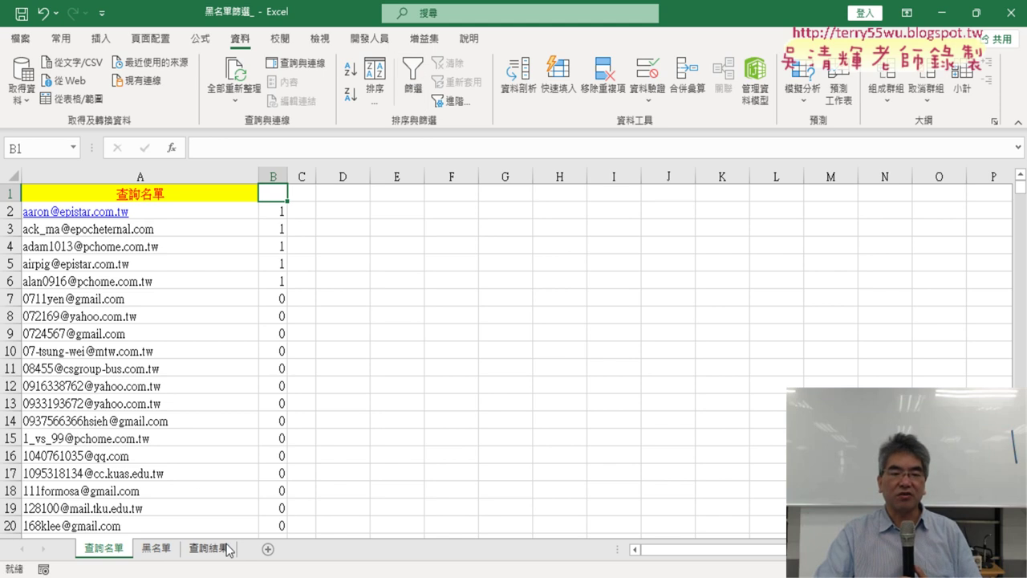
On 查詢結果, test the 黑名單篩選 and 清除 macro buttons twice each.
click(215, 551)
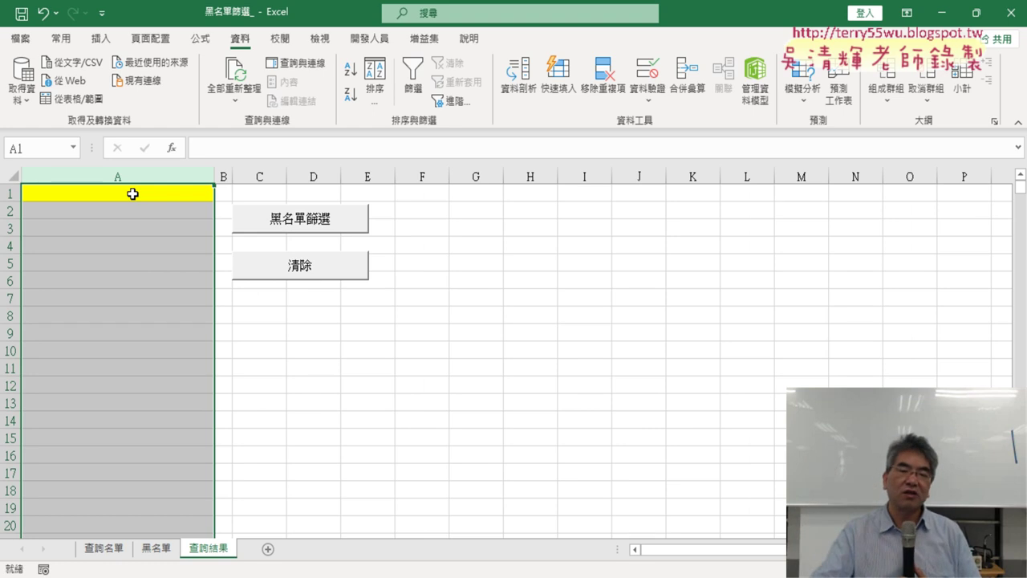
click(330, 225)
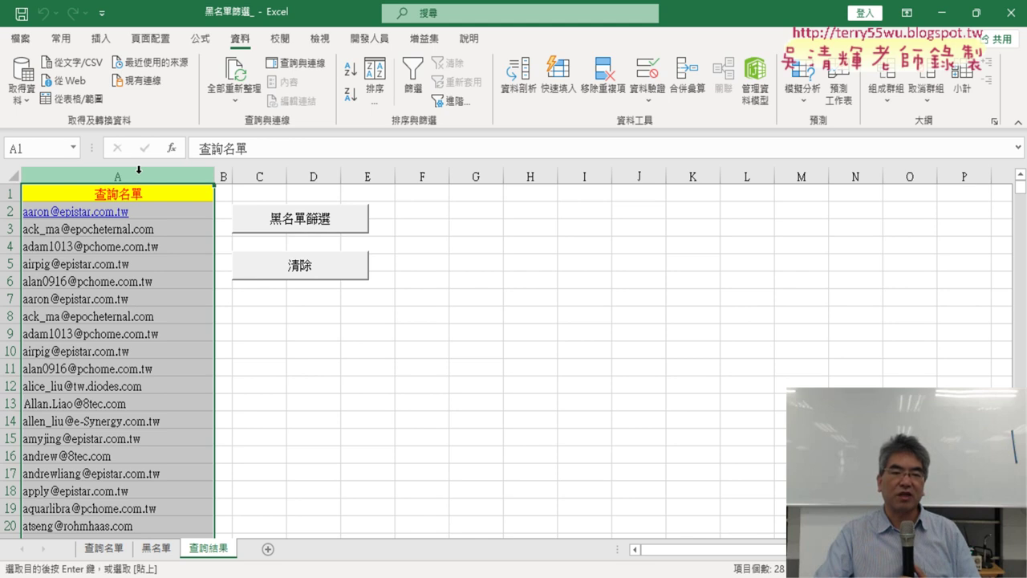
click(300, 271)
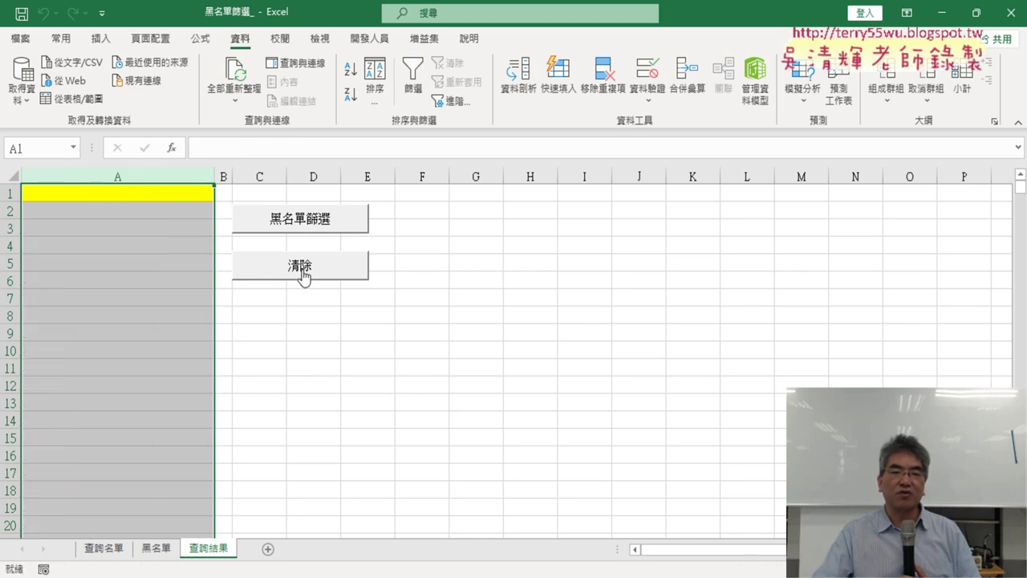
click(352, 225)
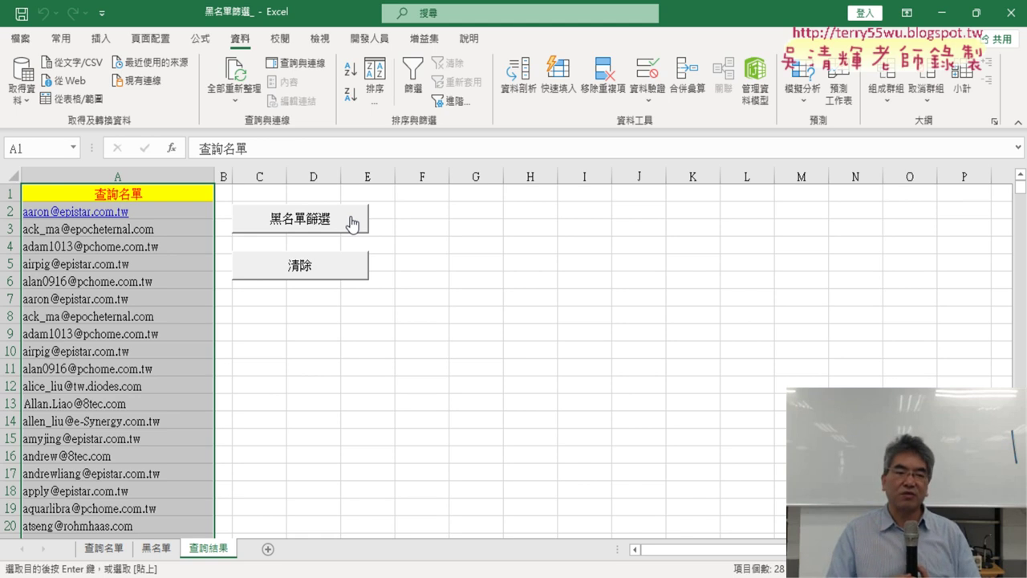
click(323, 273)
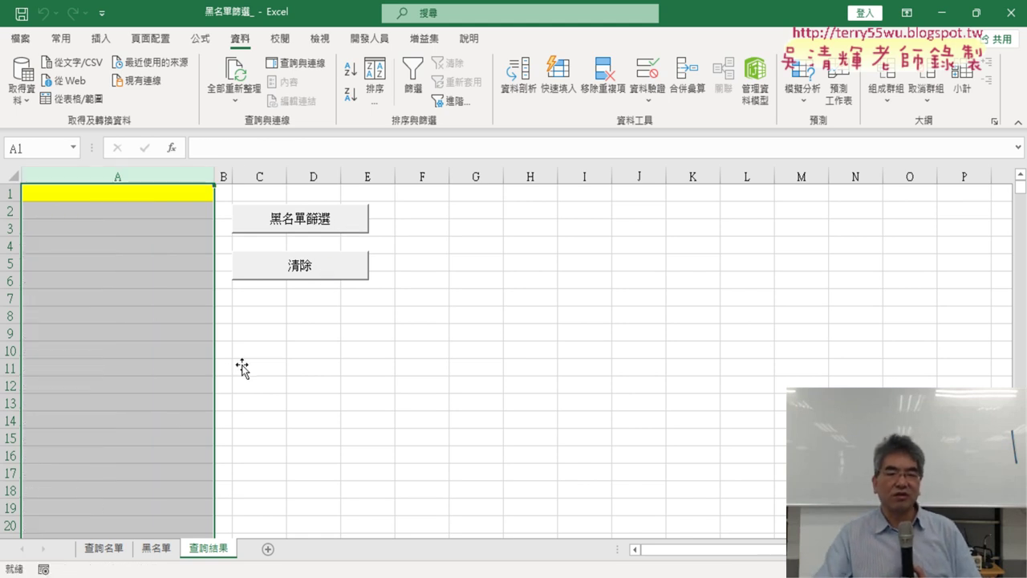
Check B2's COUNTIF formula on the filtered 查詢名單, then clear 查詢結果 again.
click(103, 549)
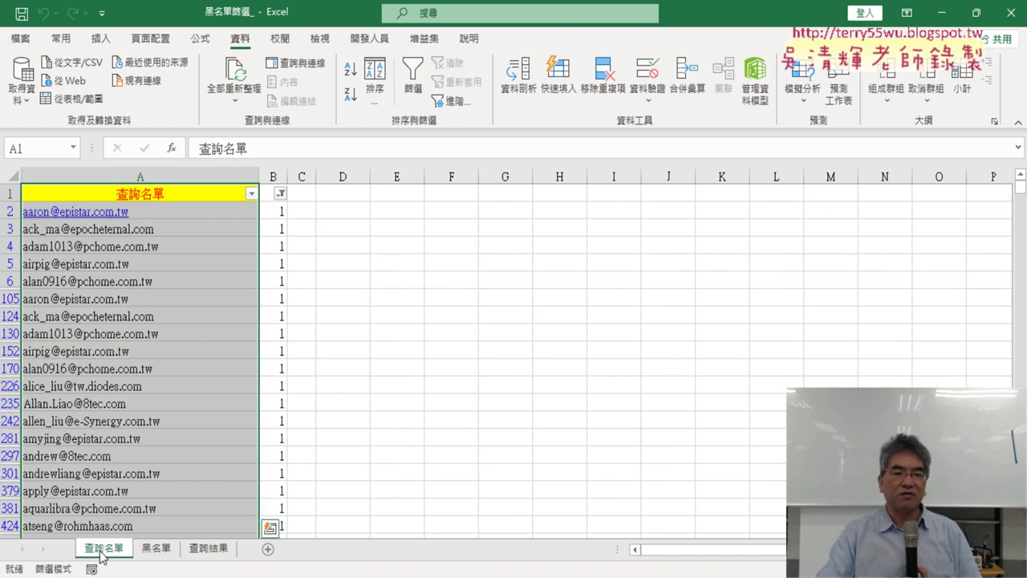
click(284, 215)
click(222, 149)
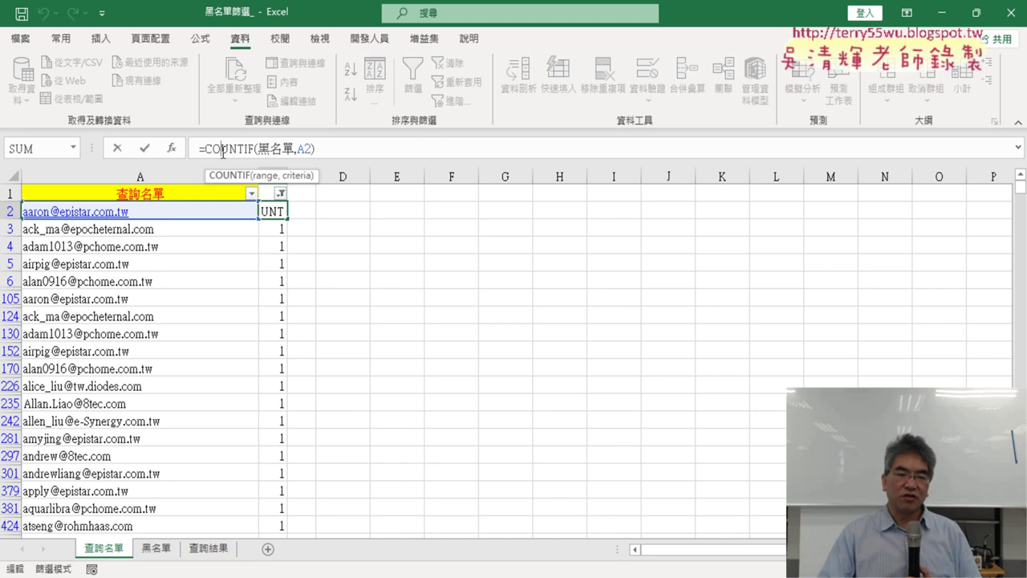
click(223, 554)
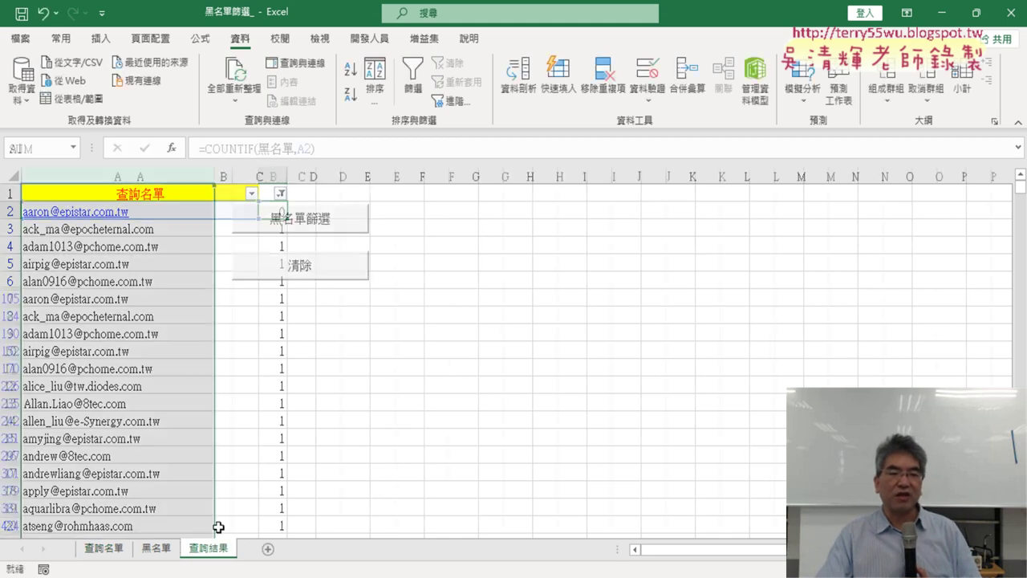
click(289, 277)
Run 黑名單篩選, empty column A with 清除, then return to the portal announcement.
click(309, 219)
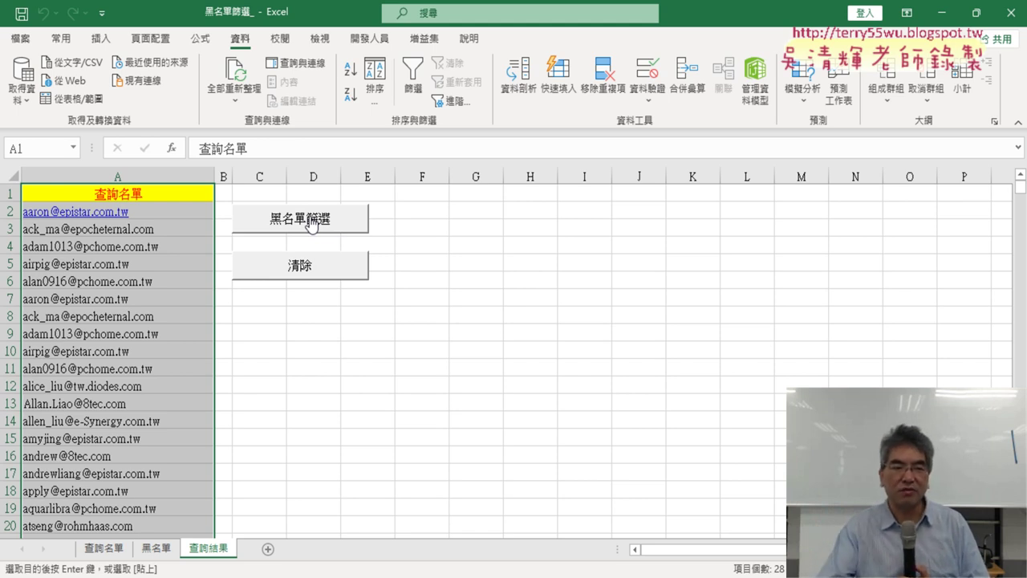
click(303, 271)
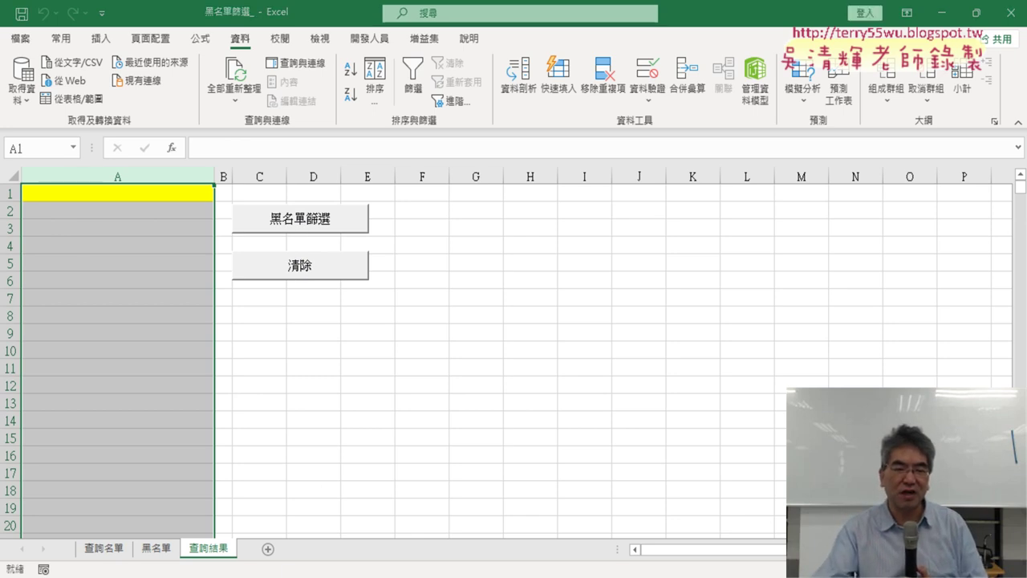
click(291, 576)
click(452, 357)
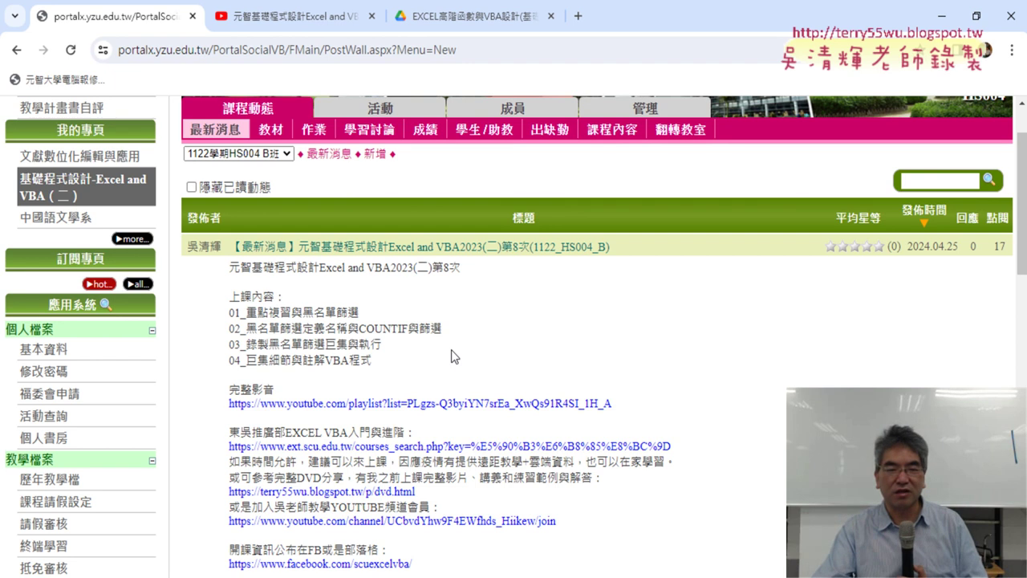
click(228, 133)
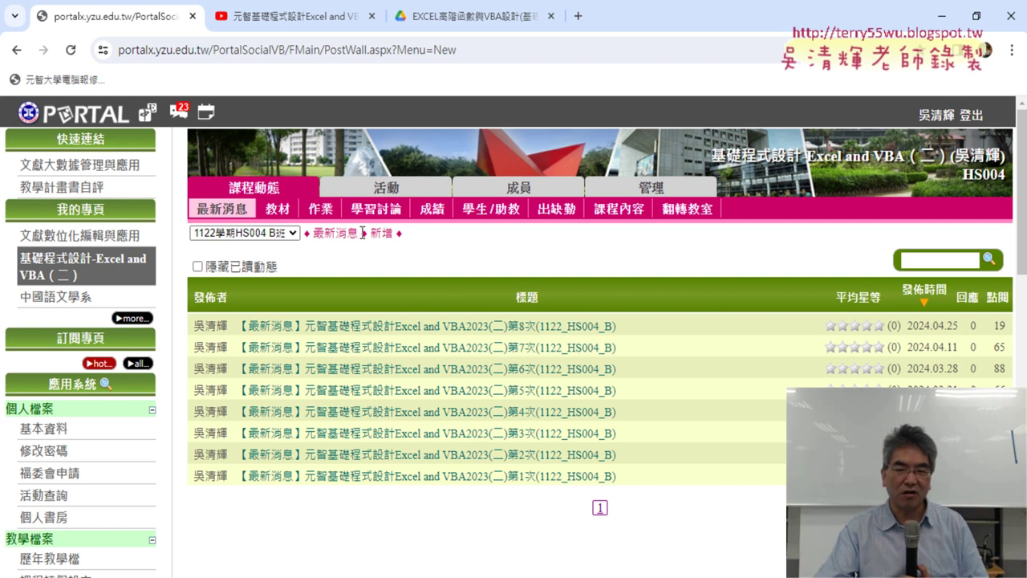
click(488, 333)
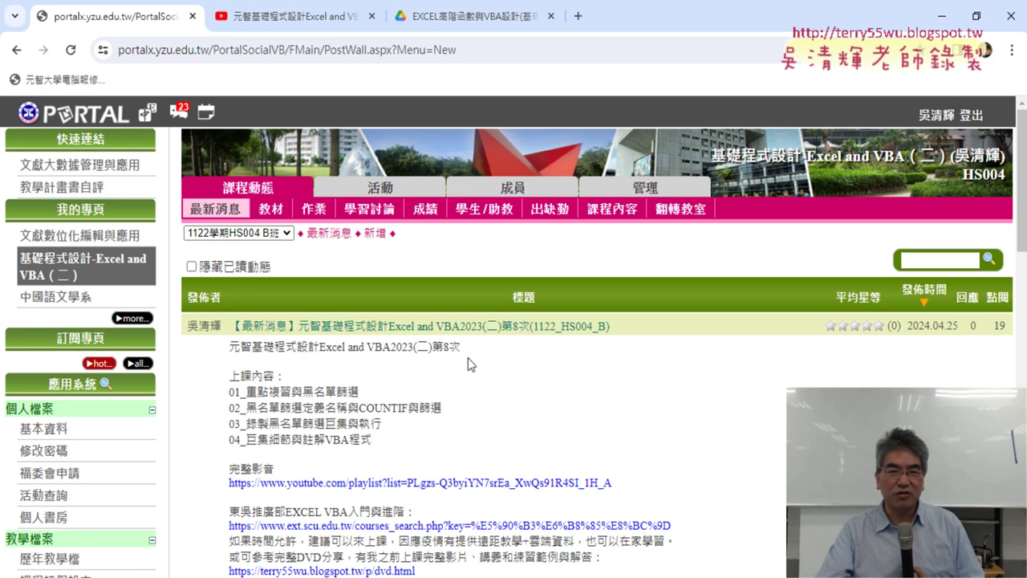
Re-highlight 黑名單篩選 in the portal lesson list, then move to the Drive course folder.
click(488, 16)
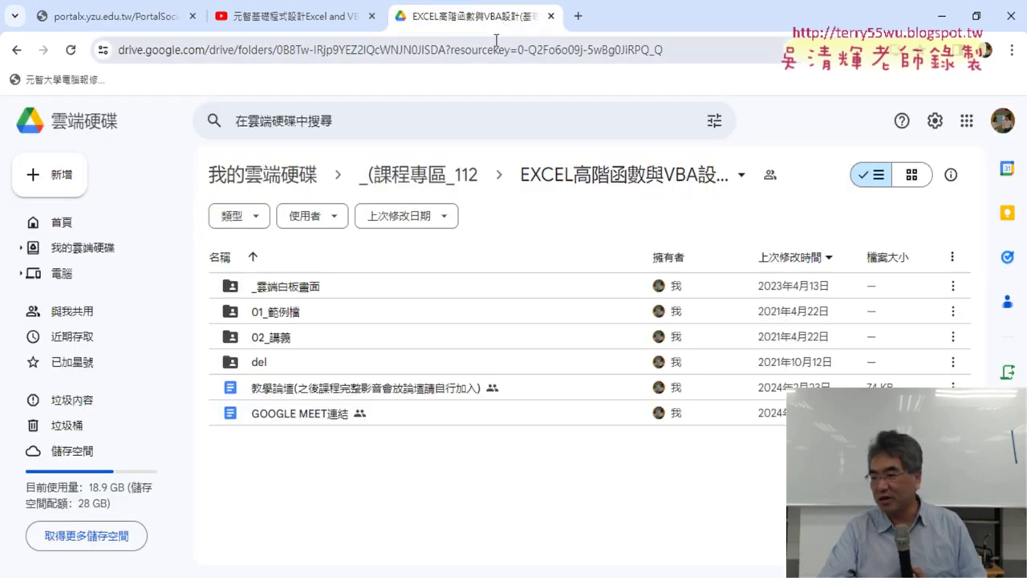
click(141, 16)
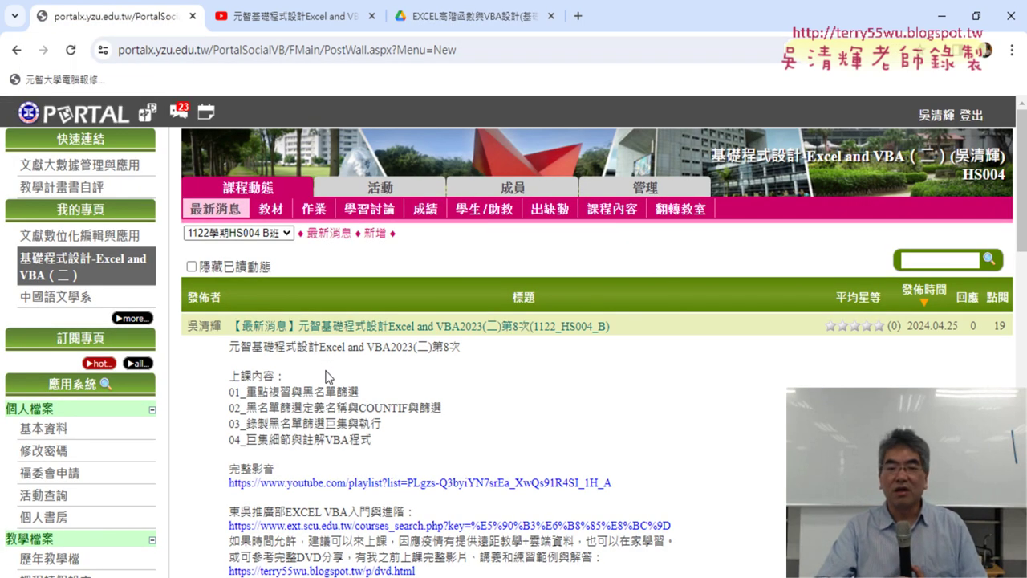
drag(303, 392, 363, 393)
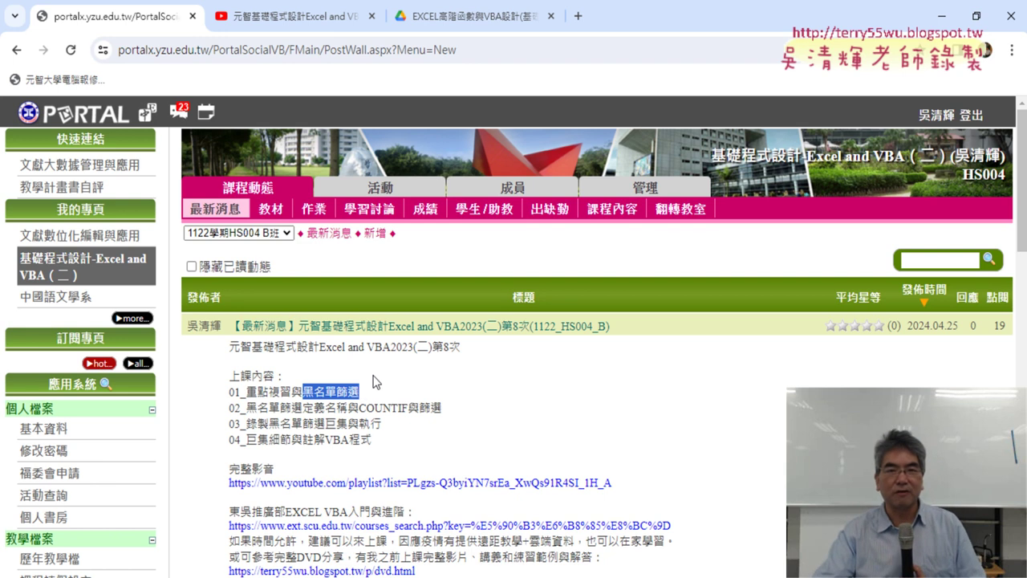
click(477, 22)
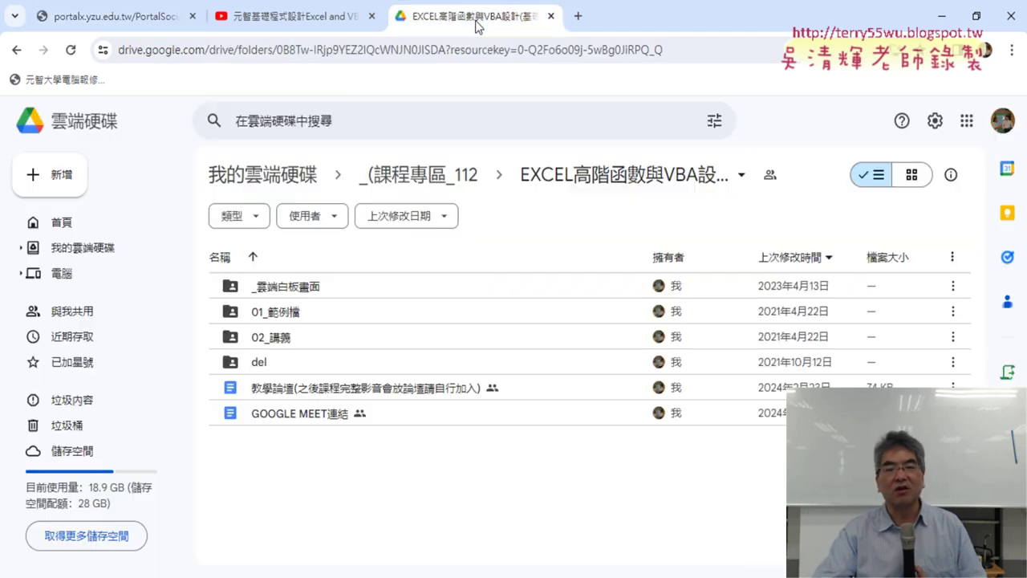
Open _雲端白板畫面 > 05_檢視與參照函數 in Drive and select 成語.xlsx.
double_click(342, 283)
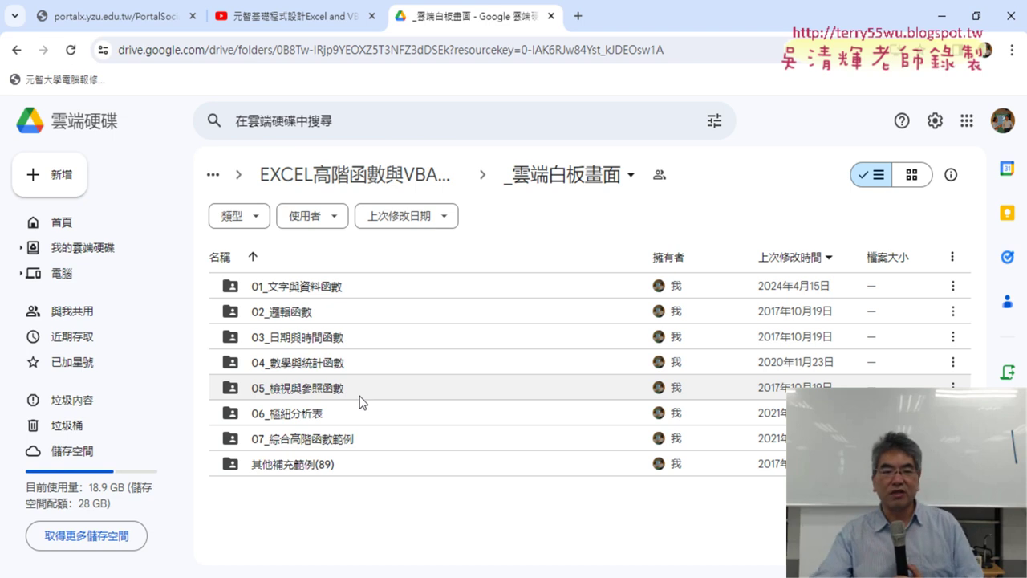
double_click(359, 396)
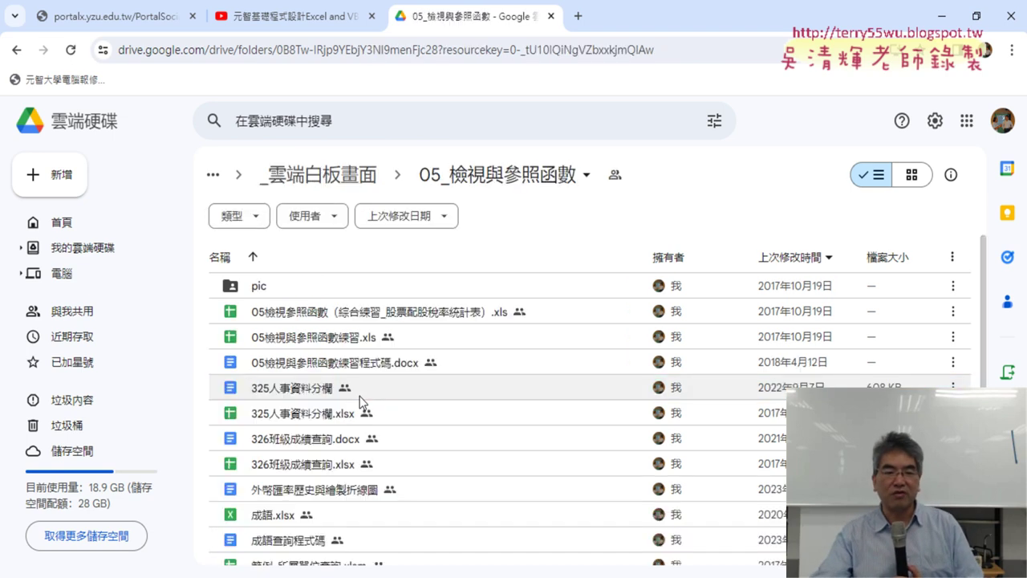
scroll(359, 396, down, 3)
click(296, 286)
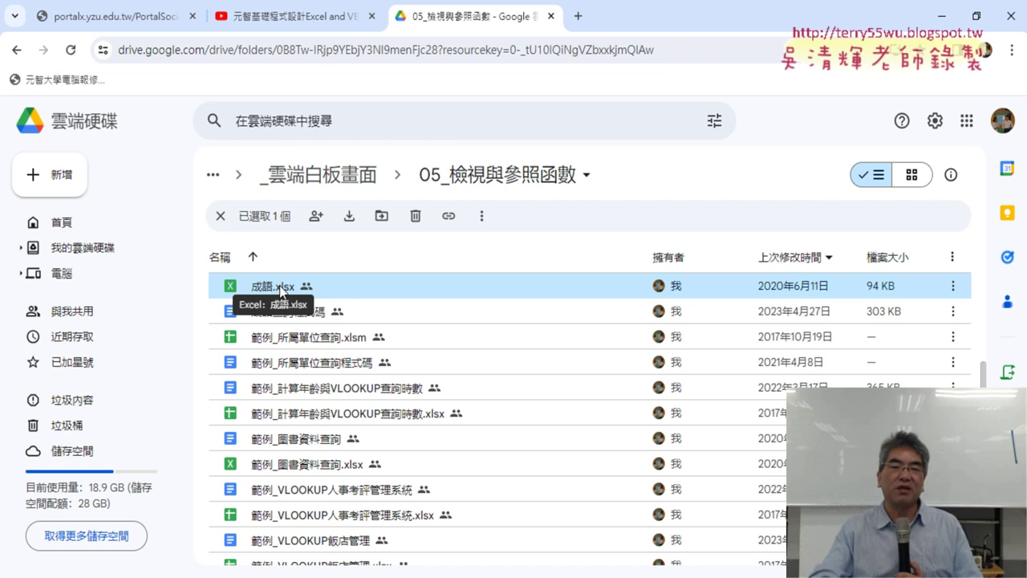
From the local 04數學函數 Explorer window, go up and open 成語 in 05檢視參照函數.
mouse_move(96, 572)
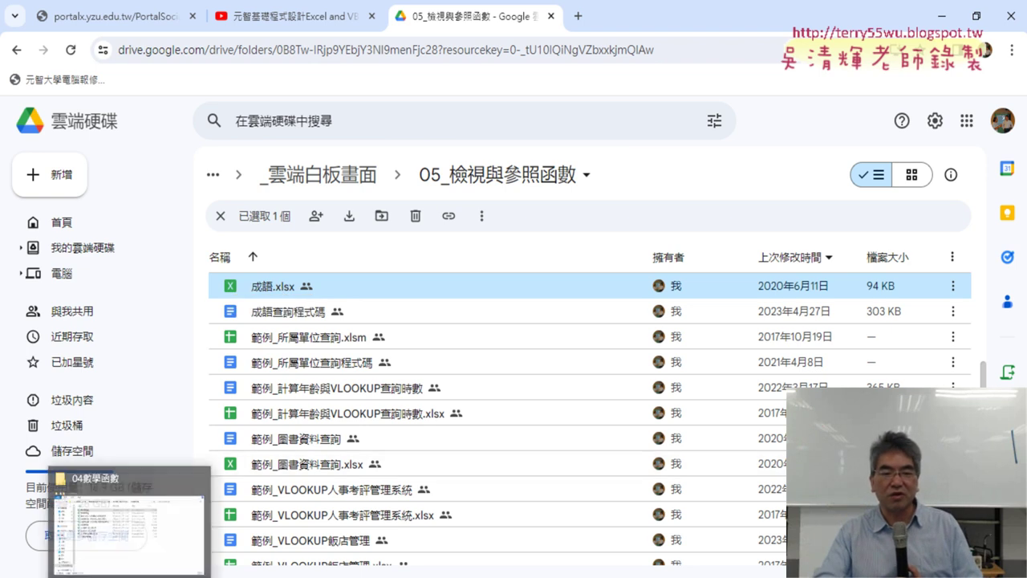
click(145, 550)
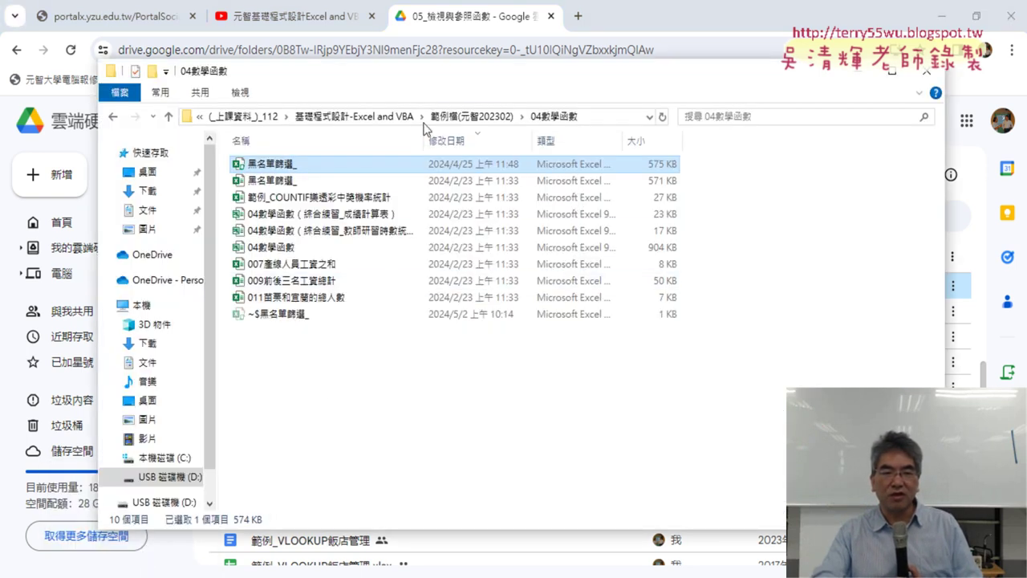
click(490, 116)
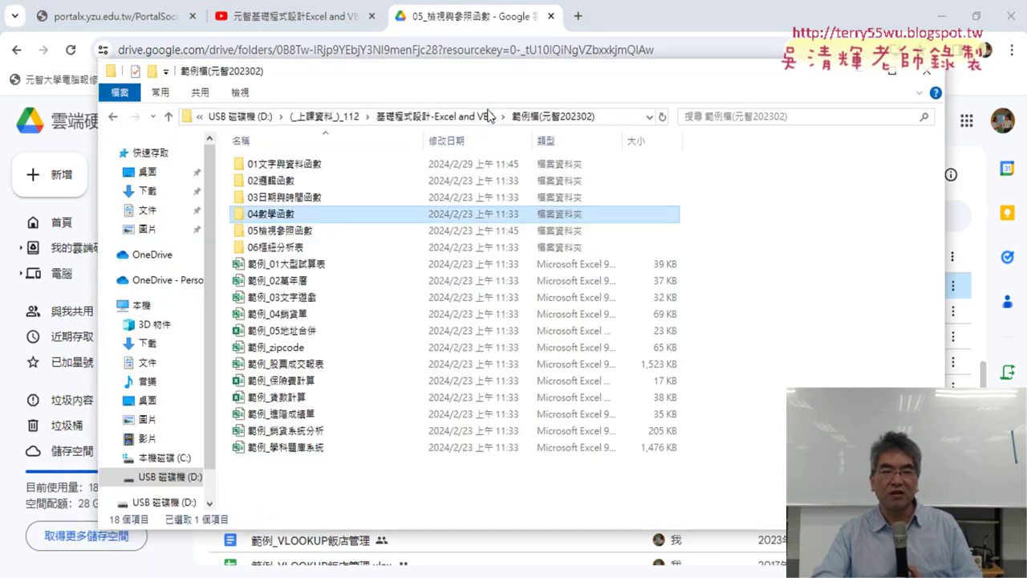
double_click(326, 232)
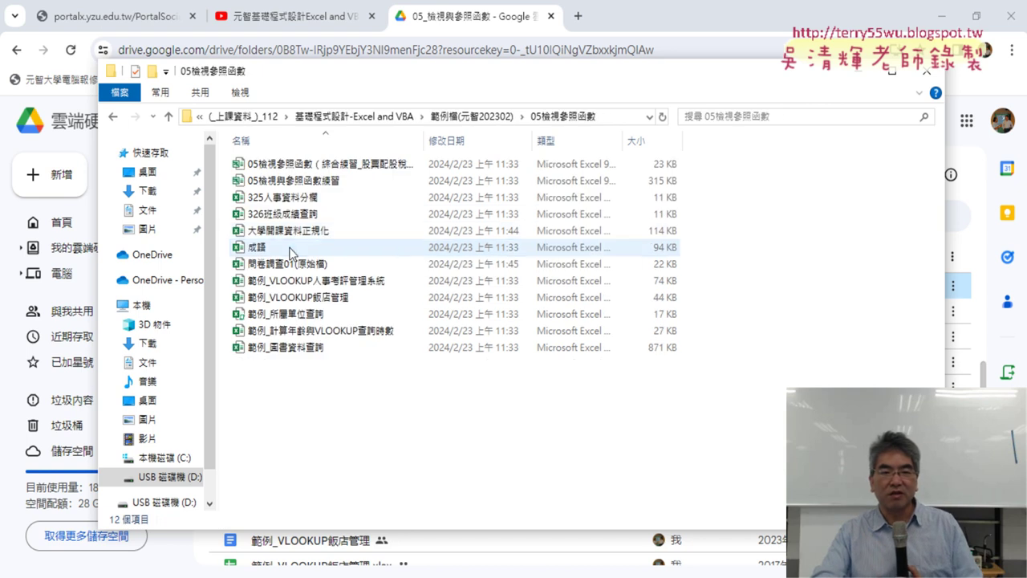
click(321, 247)
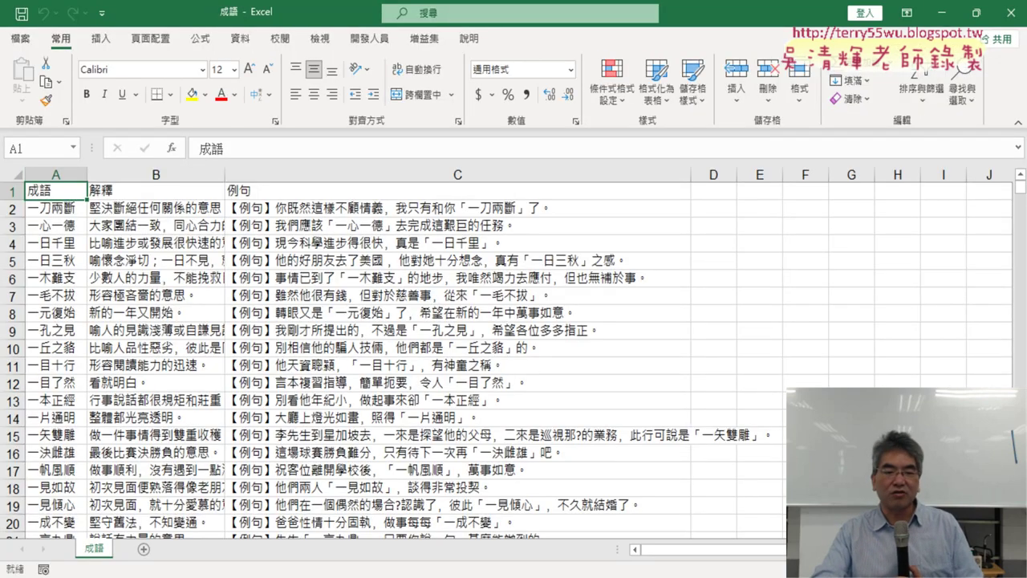
Save and close the 黑名單篩選 workbook.
mouse_move(345, 573)
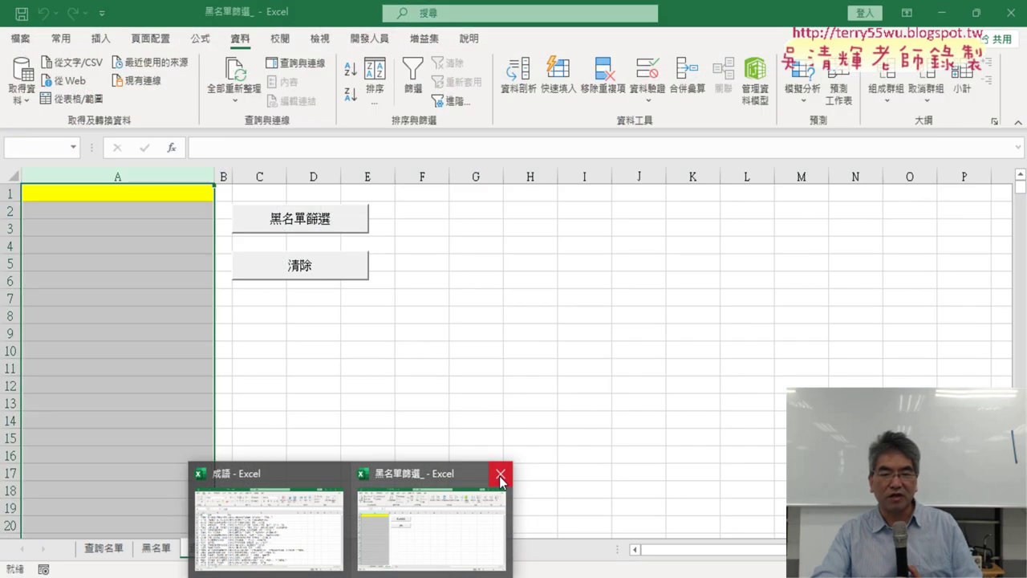
click(499, 479)
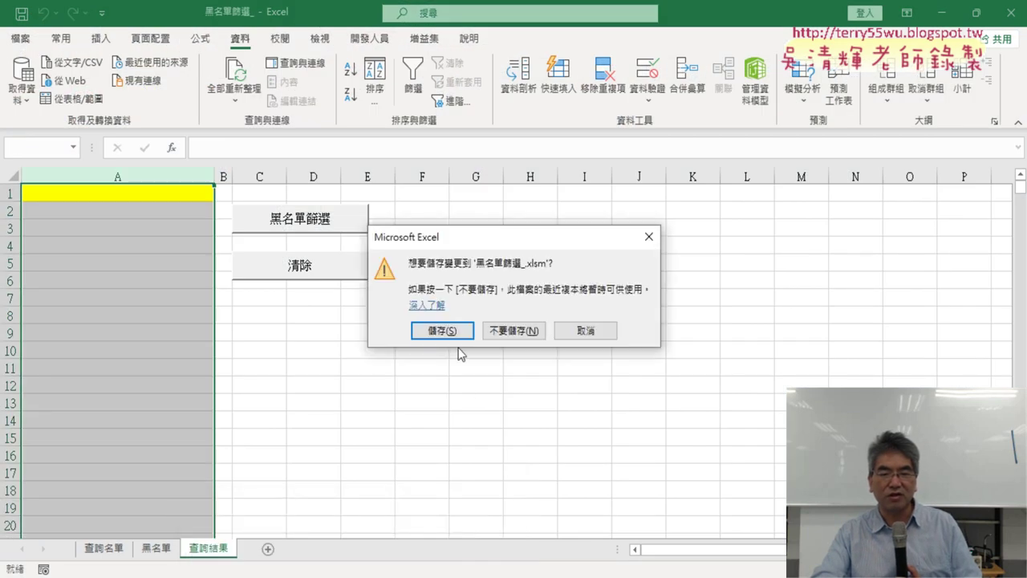
click(447, 330)
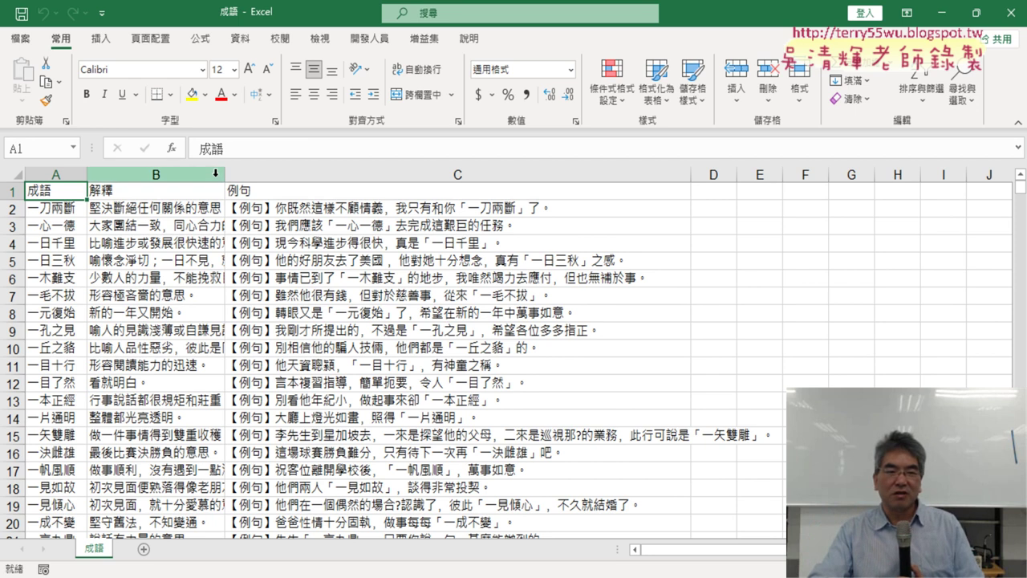
Widen column B of 成語 so explanations show in full, then check columns A, B and C.
mouse_move(225, 174)
mouse_down()
mouse_move(465, 174)
mouse_move(337, 174)
mouse_up()
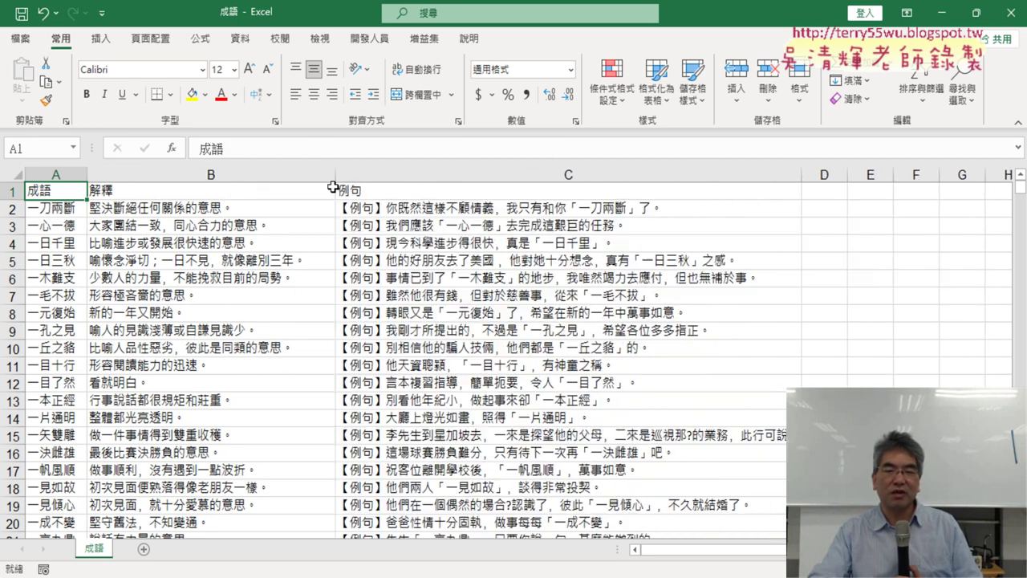
click(294, 219)
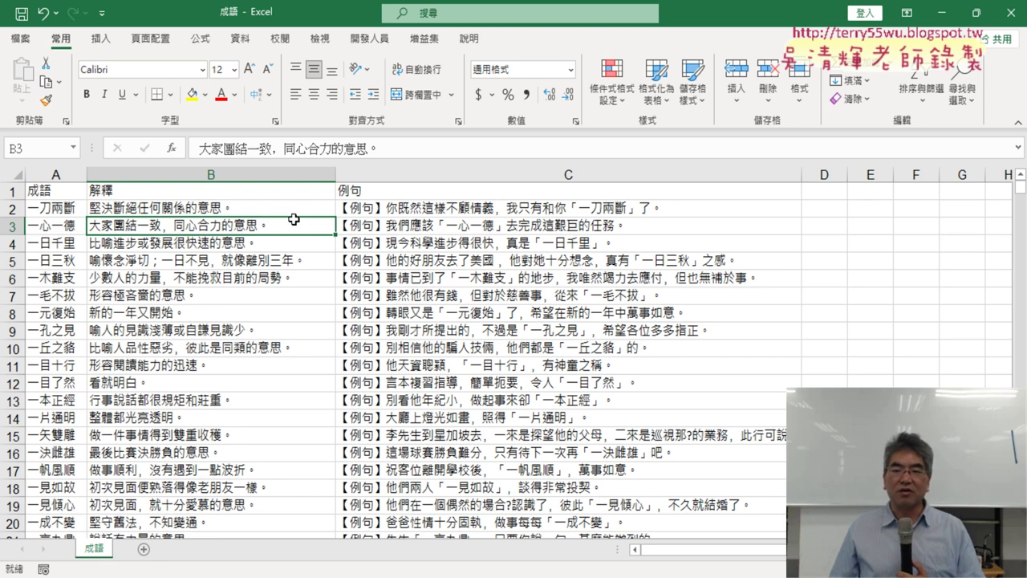
click(55, 171)
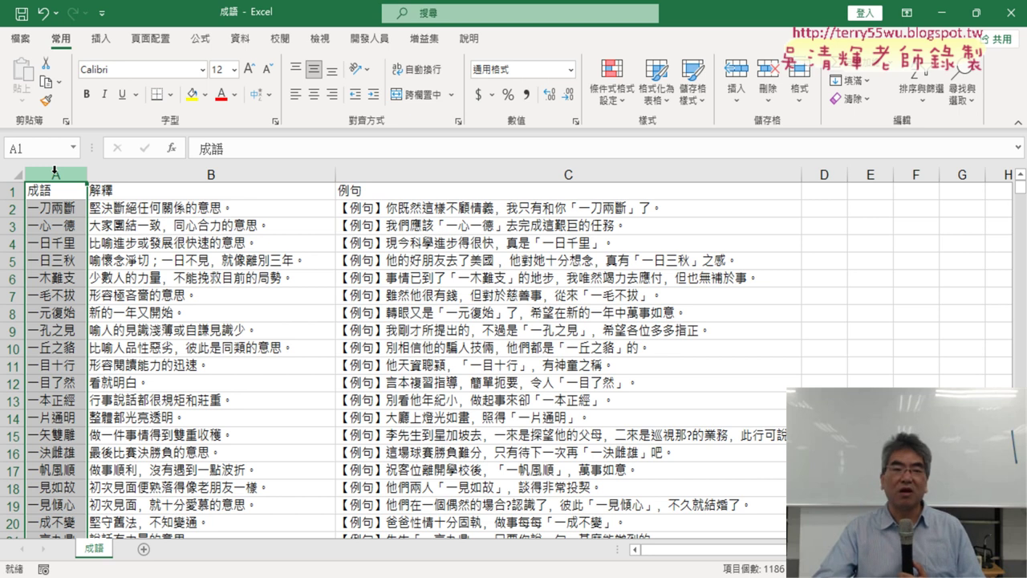
click(185, 173)
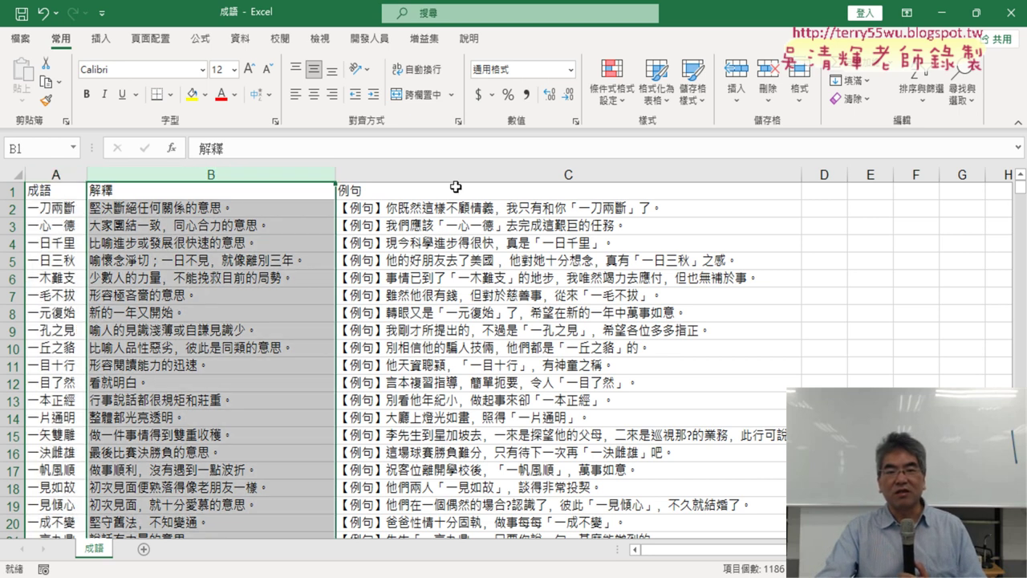
click(510, 173)
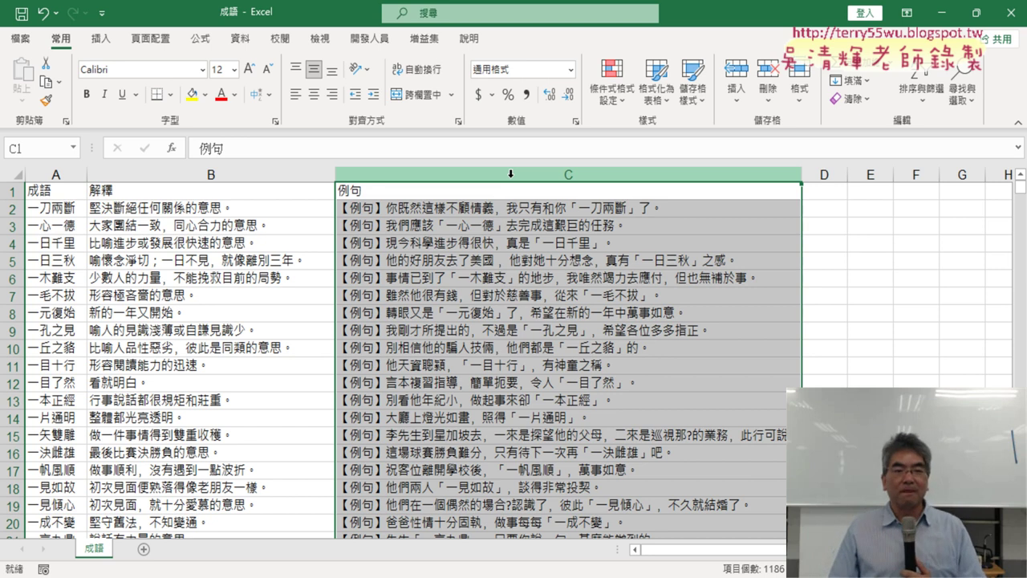
click(75, 173)
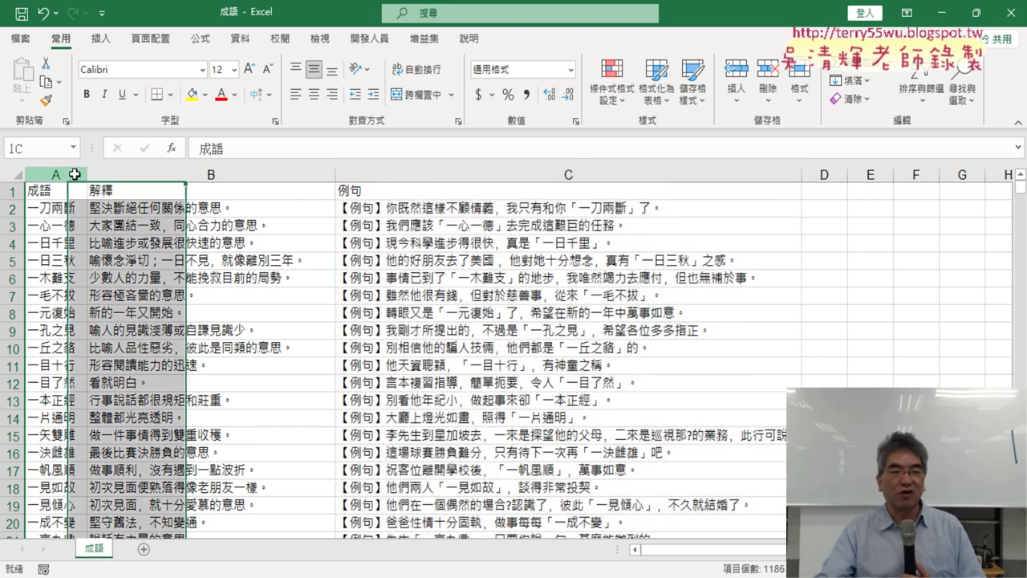
drag(75, 174, 75, 173)
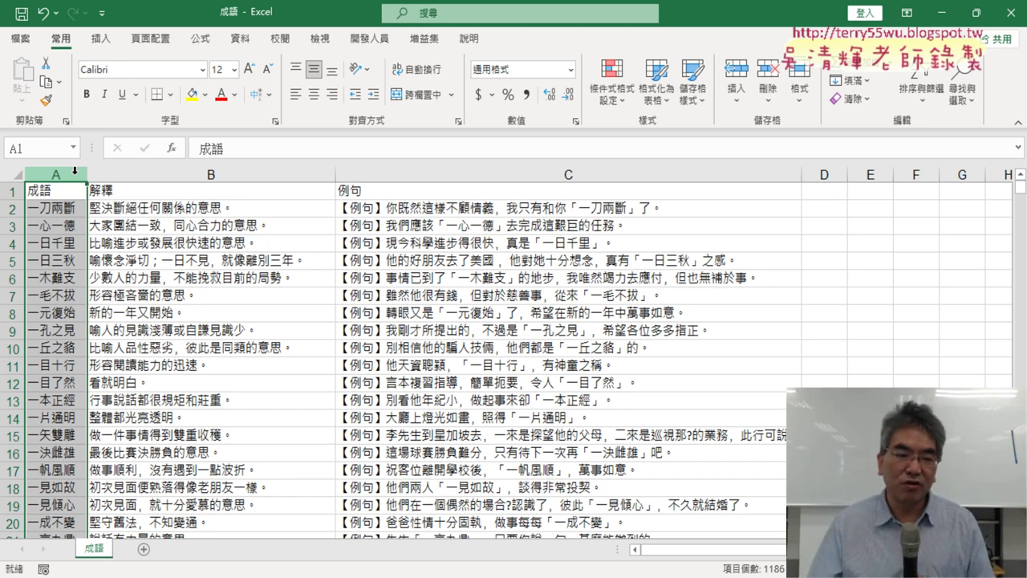
click(46, 187)
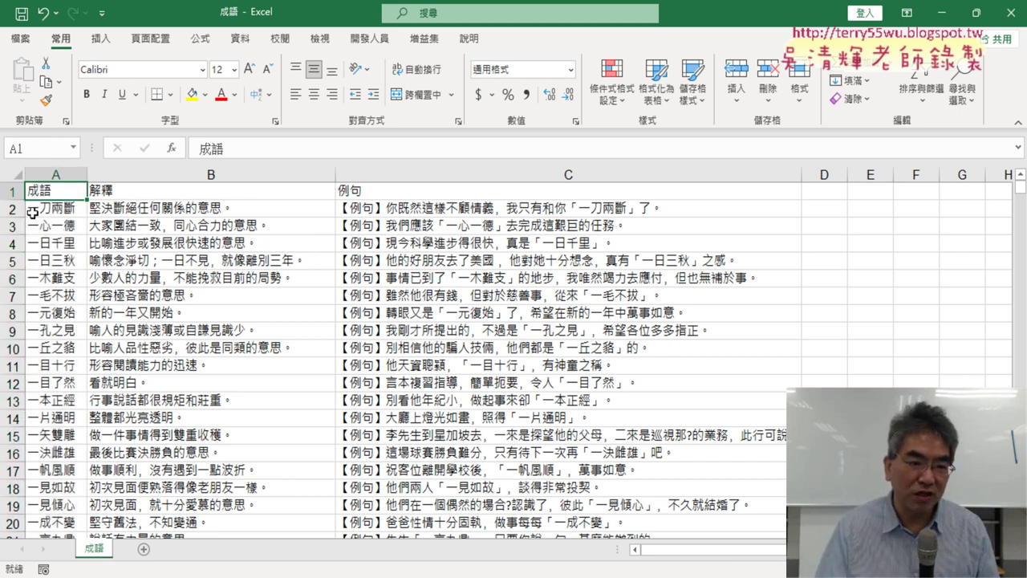
scroll(39, 265, down, 11)
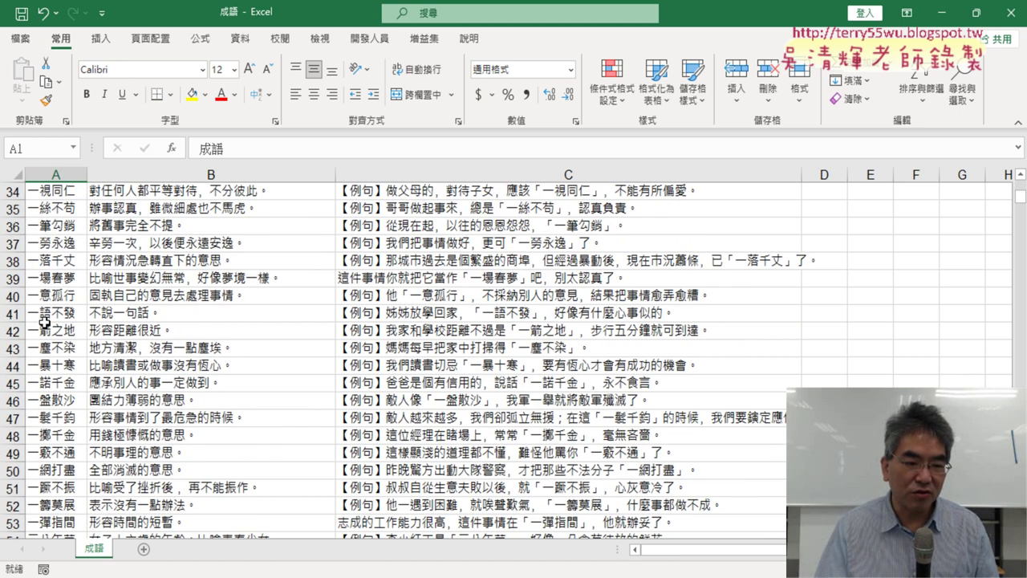
scroll(44, 321, down, 7)
scroll(44, 321, up, 2)
click(48, 279)
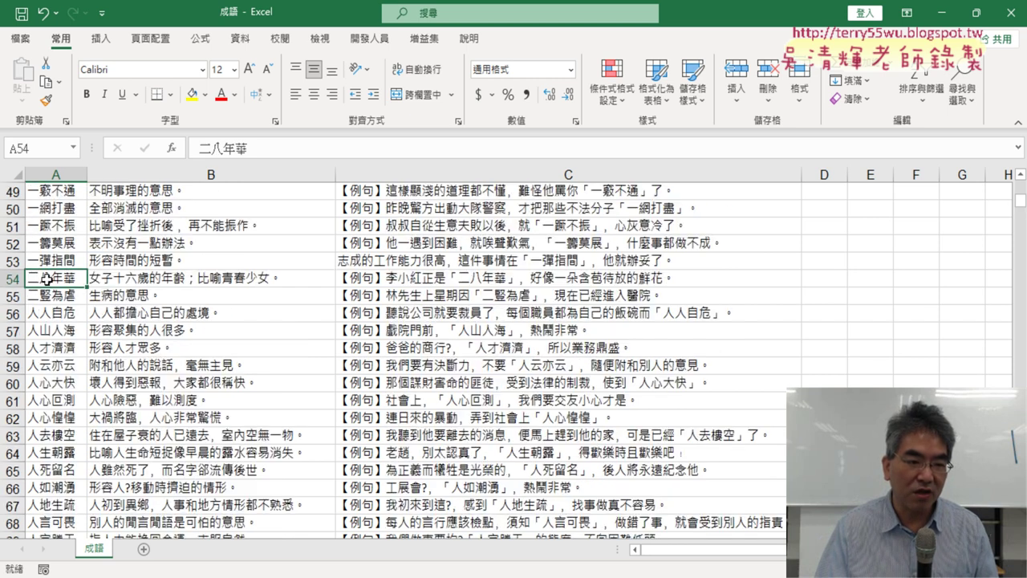
click(46, 294)
scroll(48, 296, down, 1)
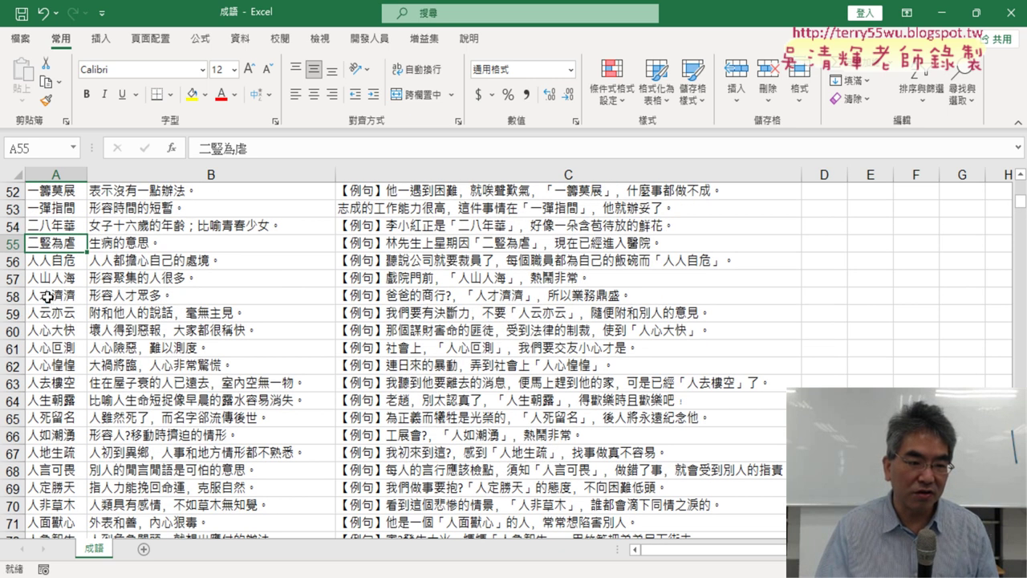
scroll(41, 353, down, 4)
scroll(40, 353, up, 7)
scroll(39, 356, up, 4)
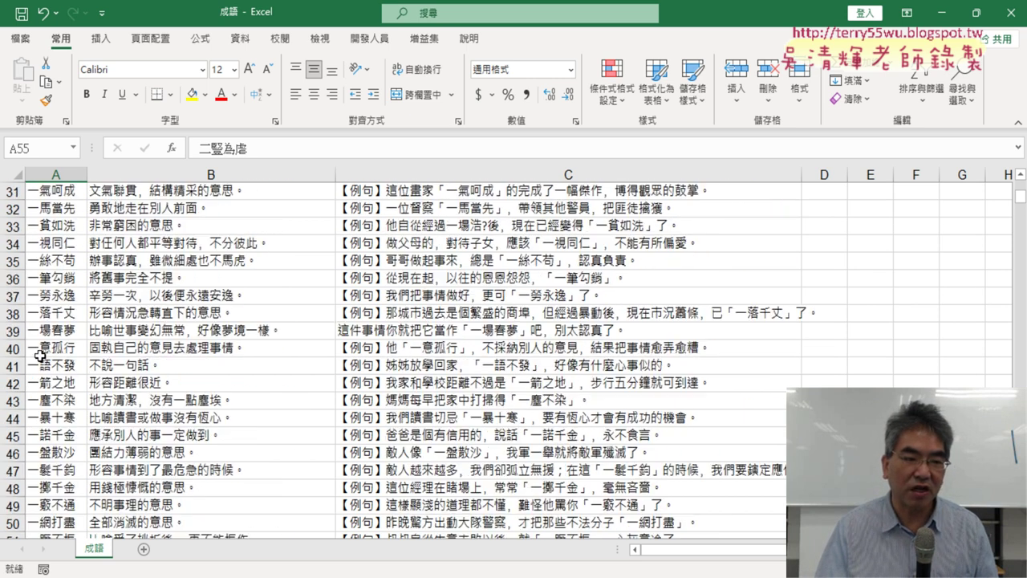
scroll(40, 355, up, 8)
scroll(39, 345, up, 2)
click(52, 171)
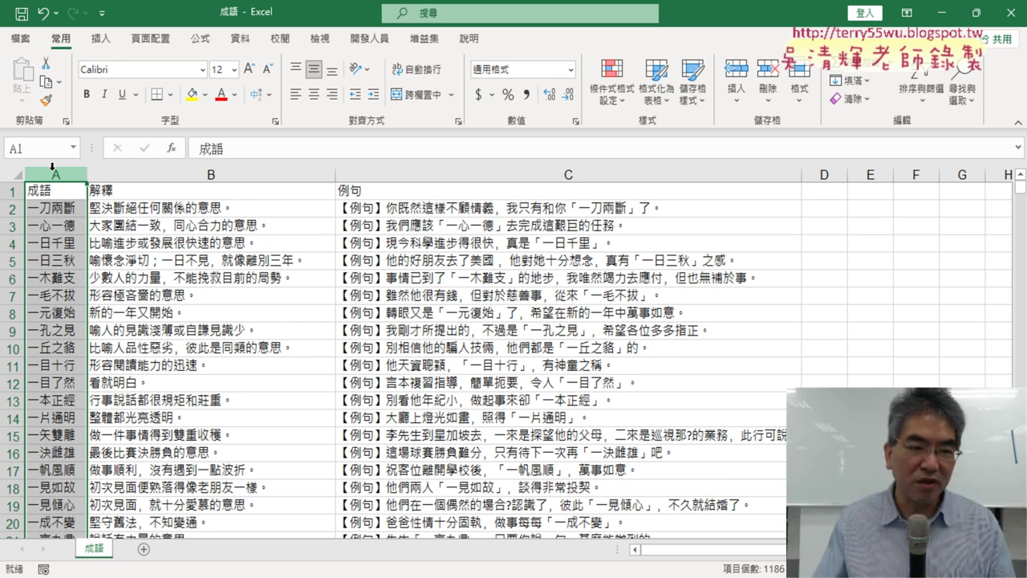
click(53, 208)
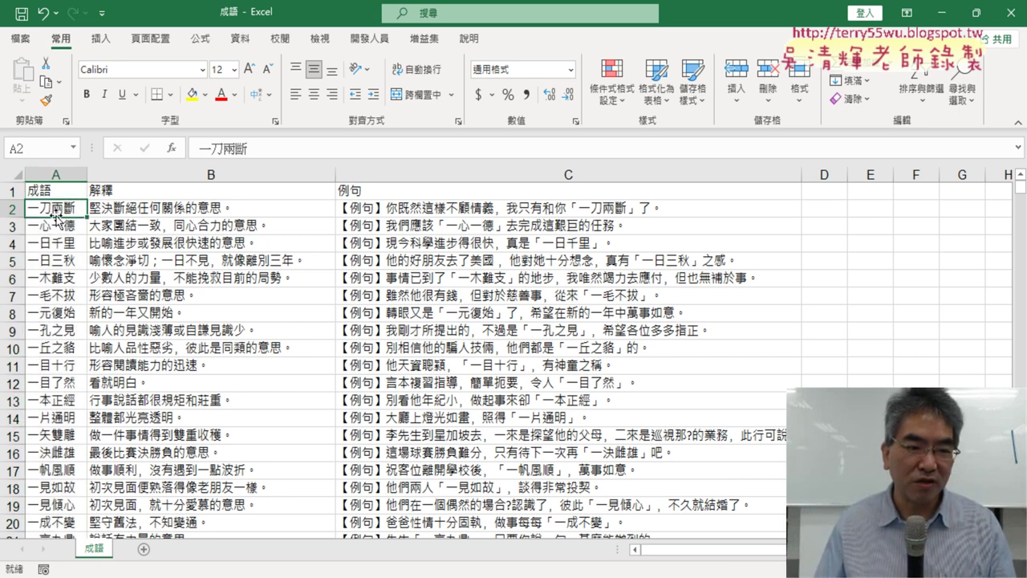
click(56, 228)
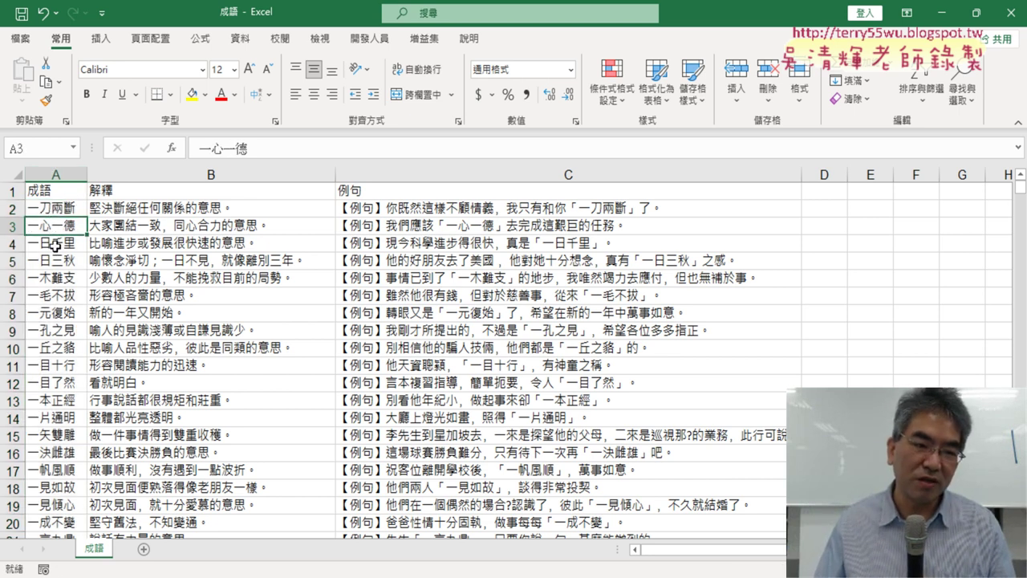
click(55, 244)
click(56, 260)
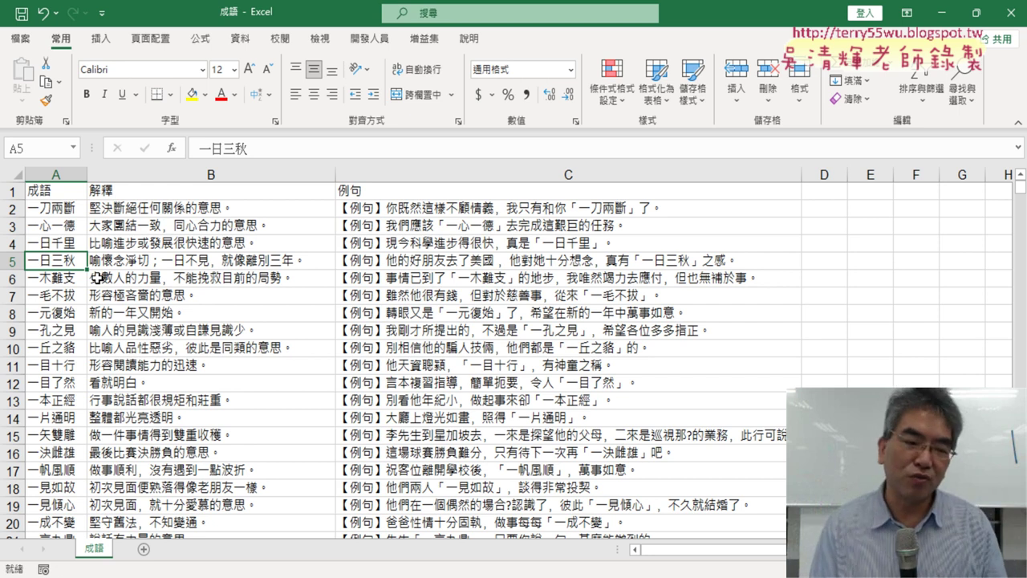
click(58, 209)
click(11, 207)
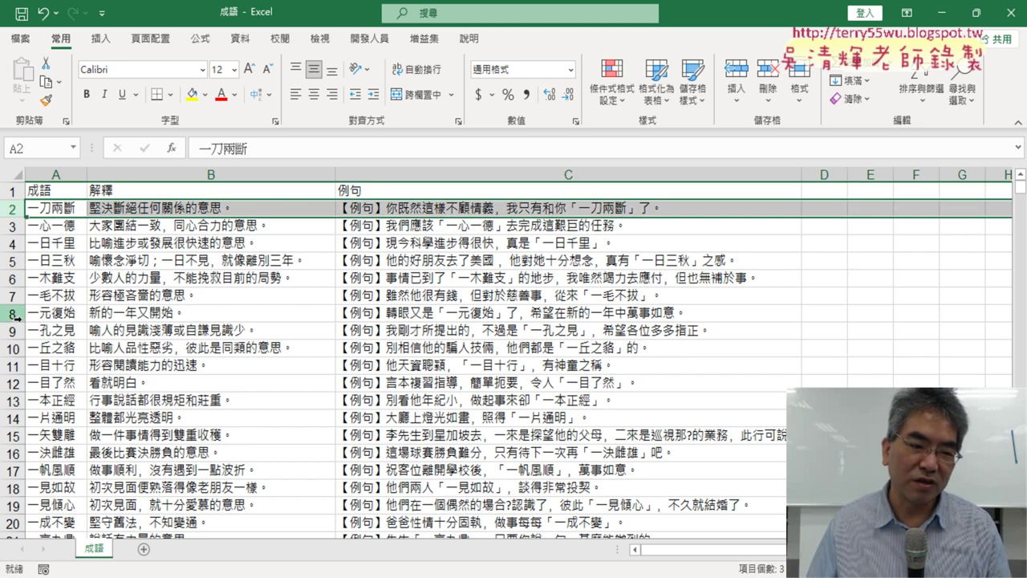
scroll(14, 316, down, 6)
scroll(20, 329, down, 4)
scroll(24, 337, down, 3)
scroll(30, 347, down, 2)
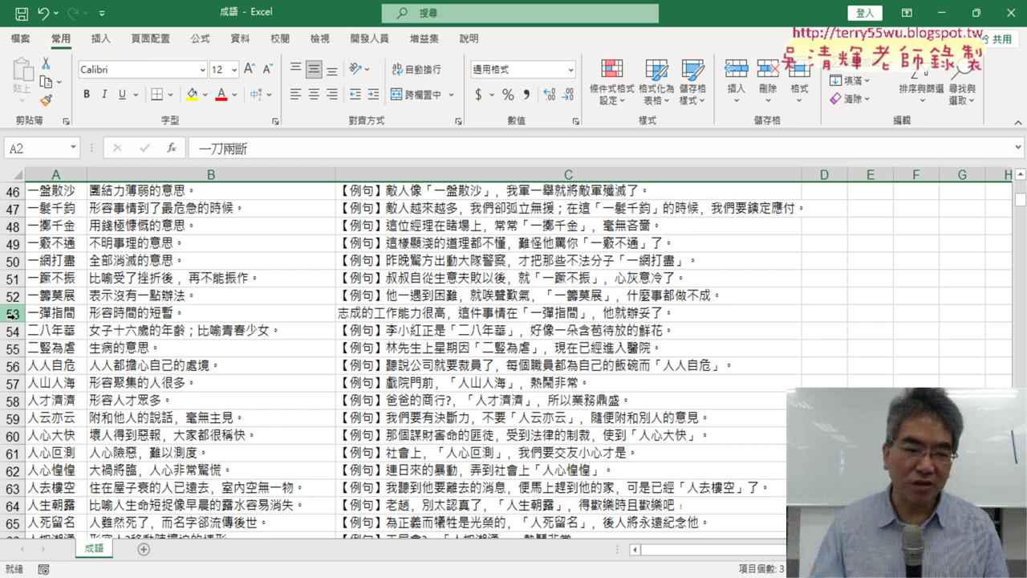
drag(18, 329, 18, 348)
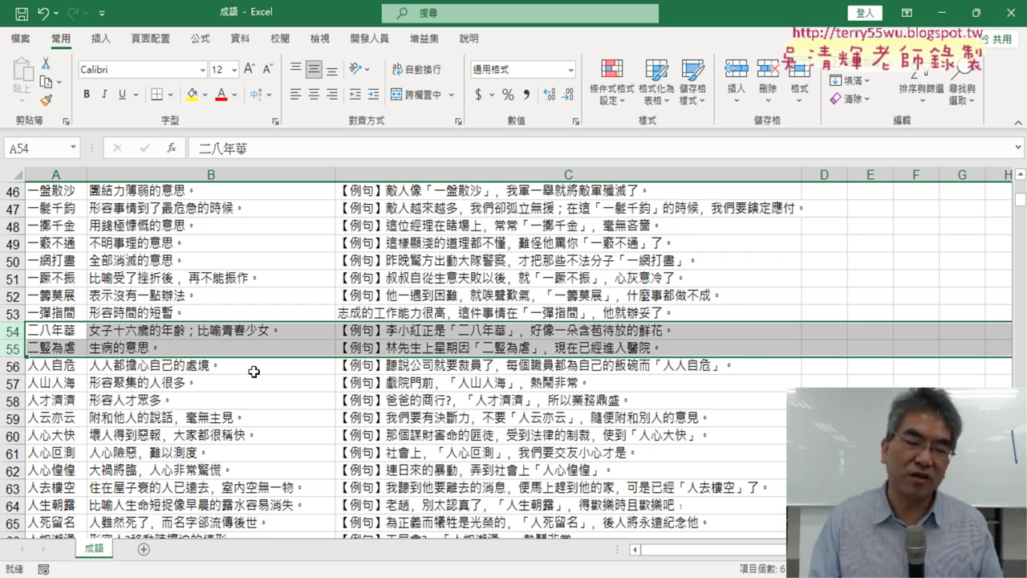
scroll(254, 370, up, 3)
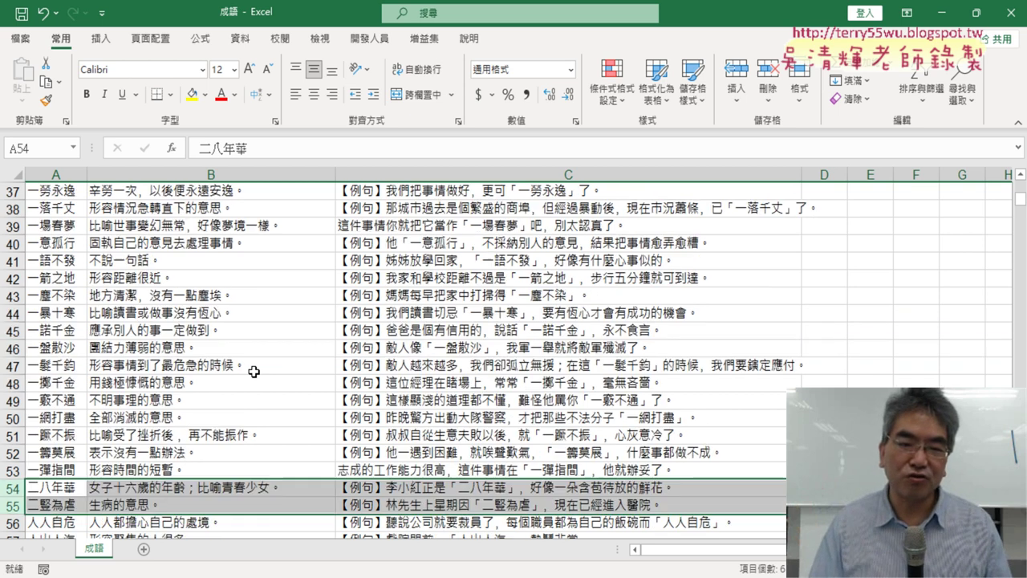
scroll(257, 345, up, 6)
scroll(261, 321, up, 6)
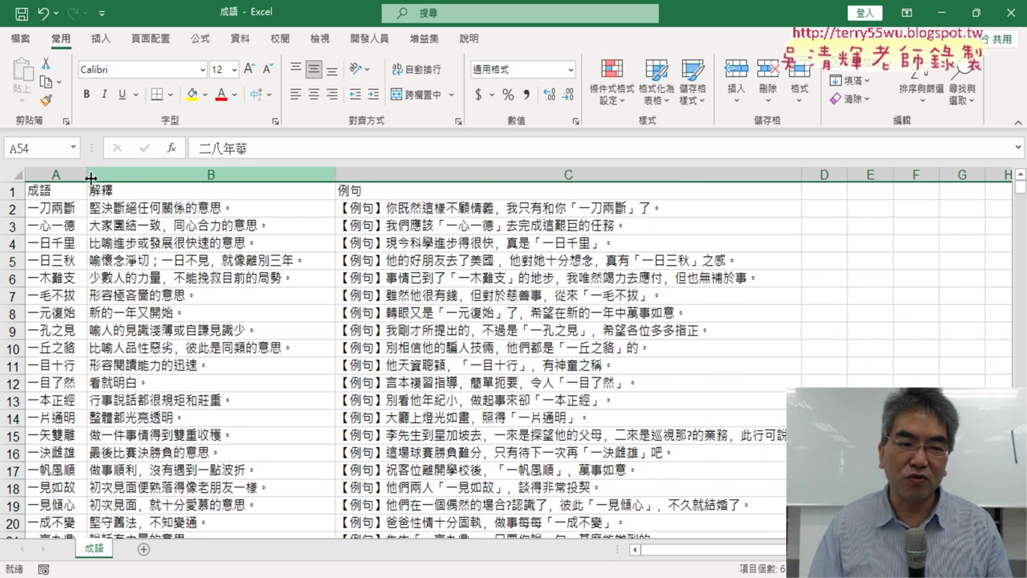
click(61, 173)
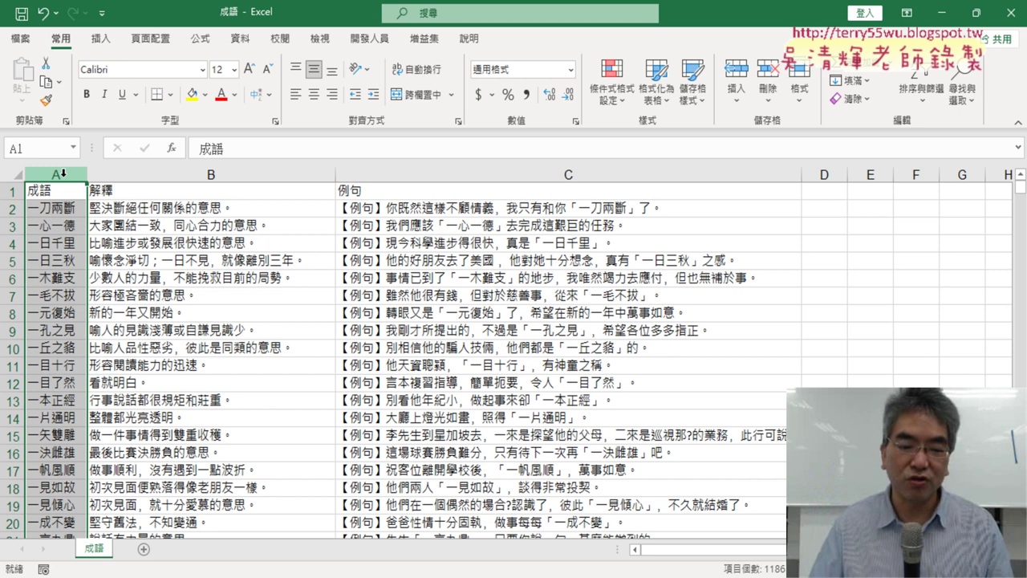
Switch to Google Drive and open the 成語查詢程式碼 document at its 用篩選查詢關鍵字 section.
key(alt+Tab)
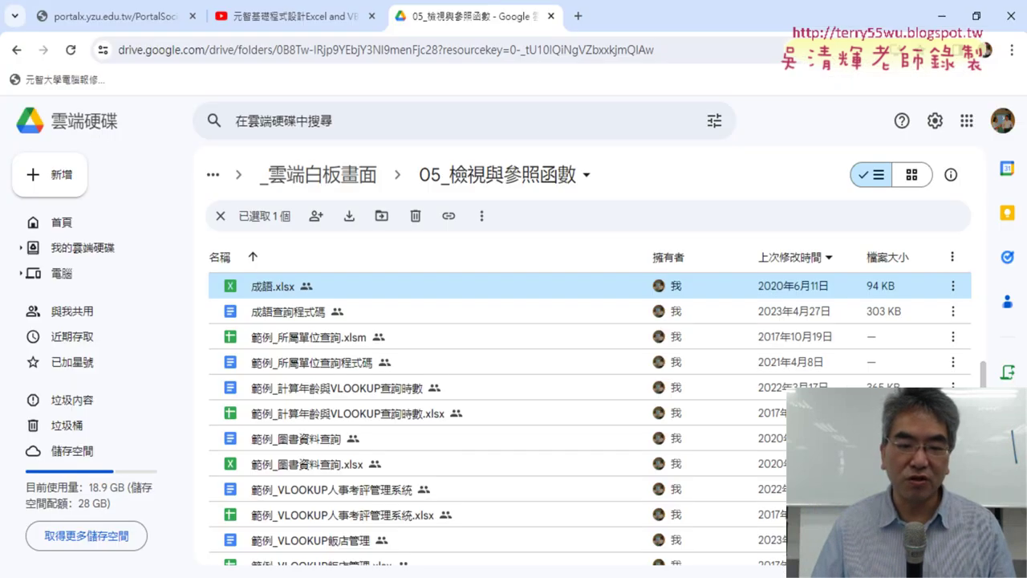
double_click(326, 315)
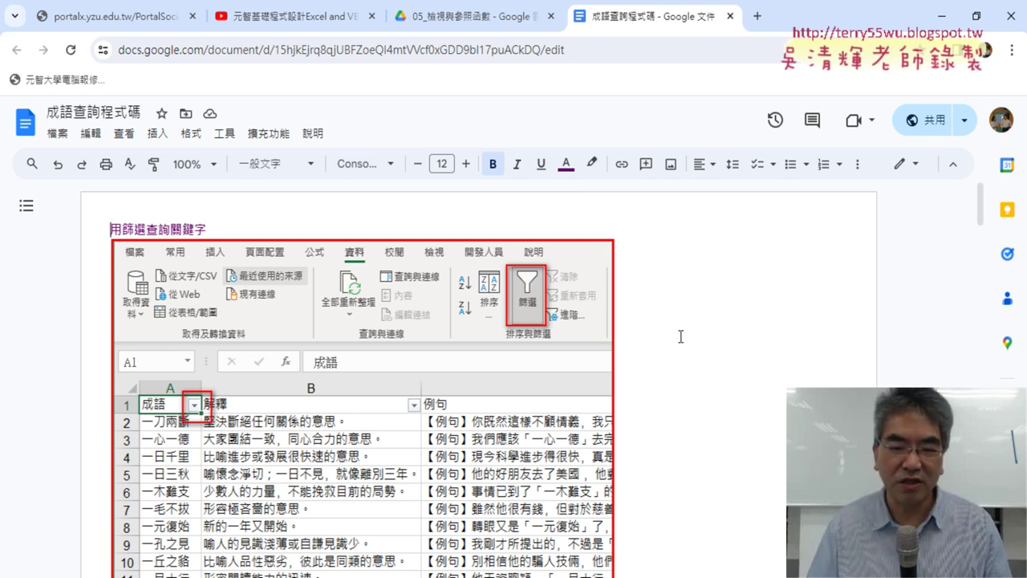
Scroll to the 統計關鍵字與繪製直條圖 section with keyword counts and the bar chart.
scroll(681, 336, down, 2)
scroll(680, 336, down, 3)
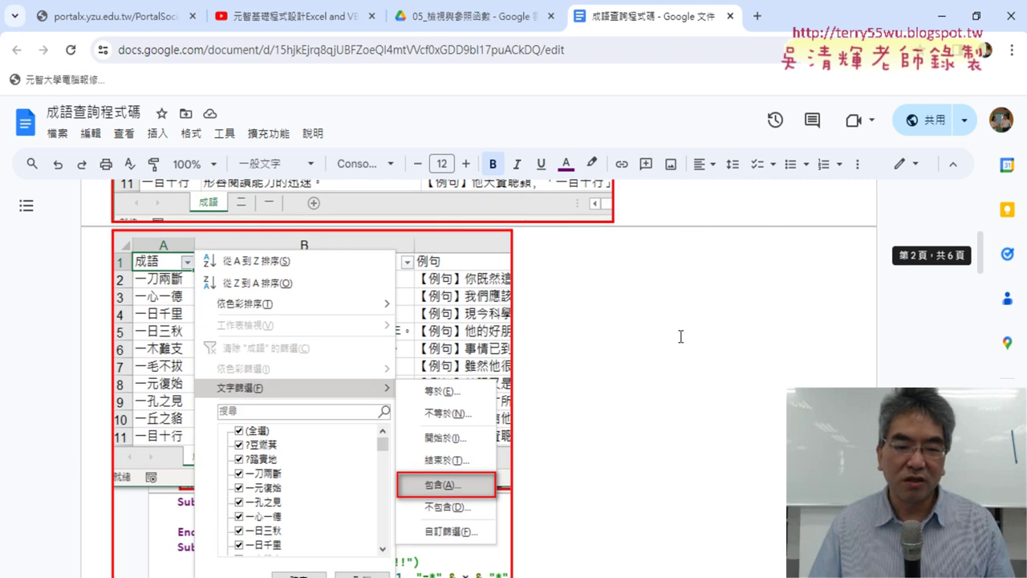
scroll(680, 337, down, 2)
scroll(681, 337, down, 3)
scroll(680, 336, up, 1)
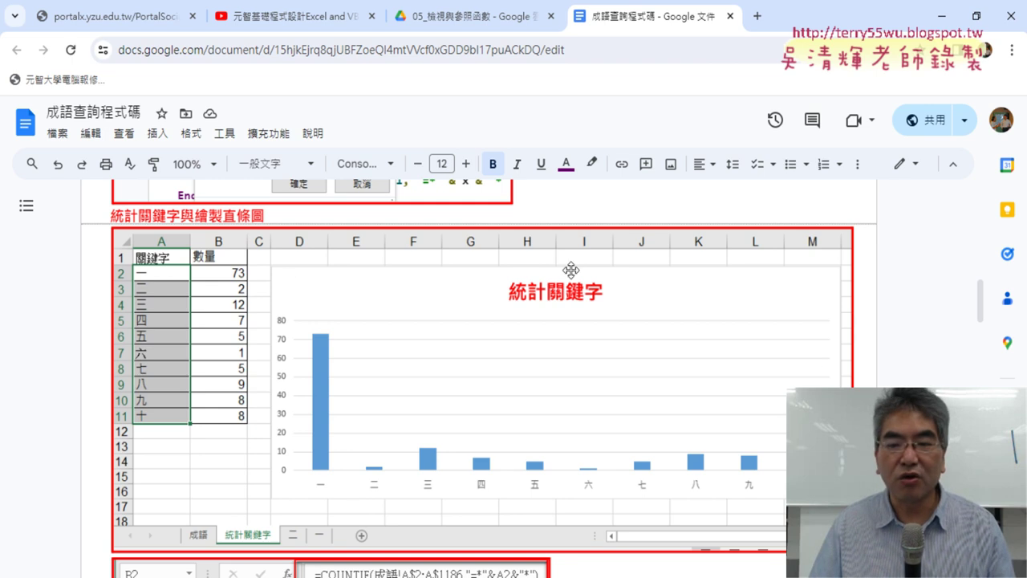
mouse_move(854, 266)
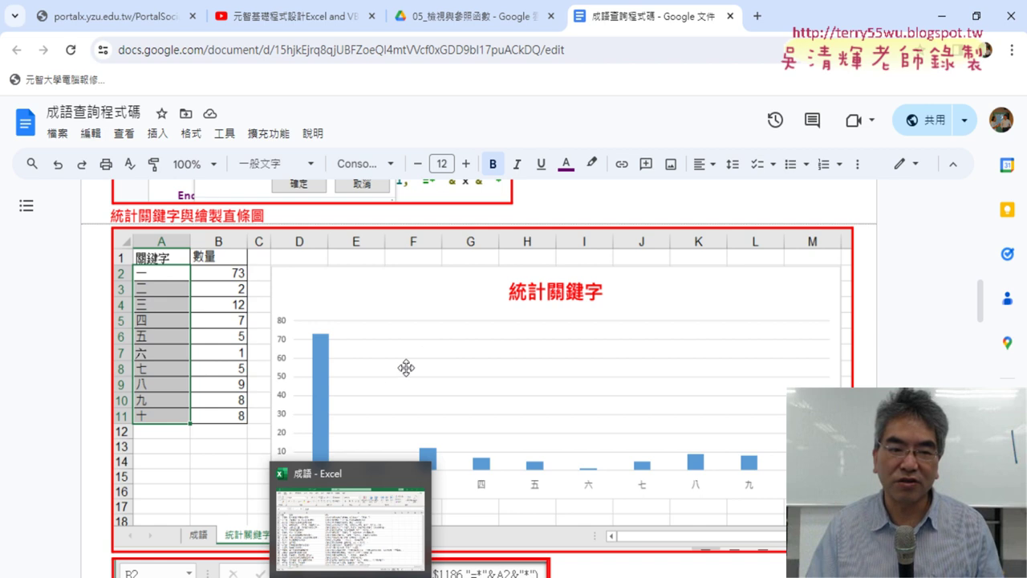
Scroll back up to the Excel filter screenshots above the chart section.
scroll(331, 322, up, 2)
scroll(329, 321, up, 2)
scroll(365, 322, up, 3)
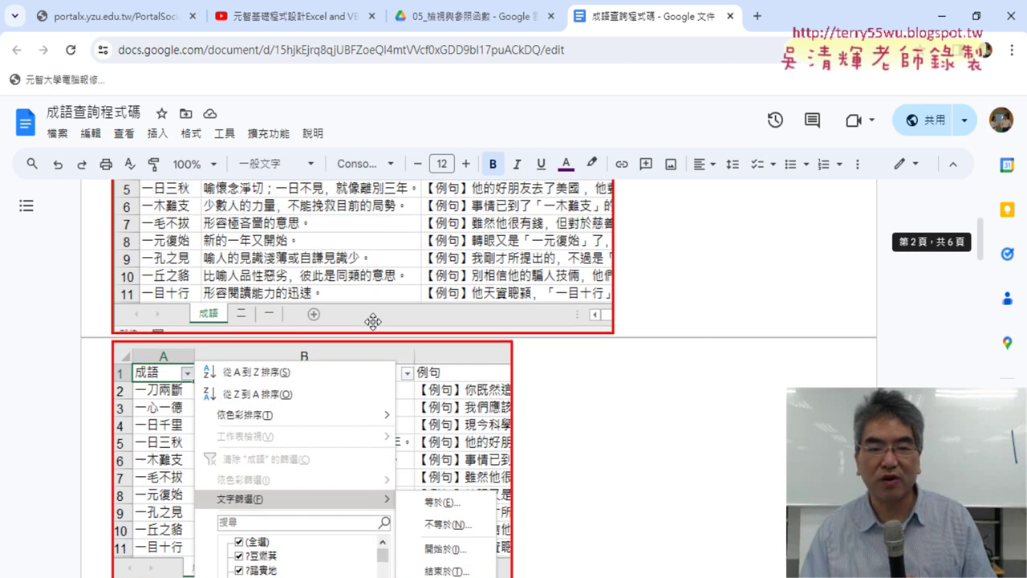
scroll(369, 321, up, 3)
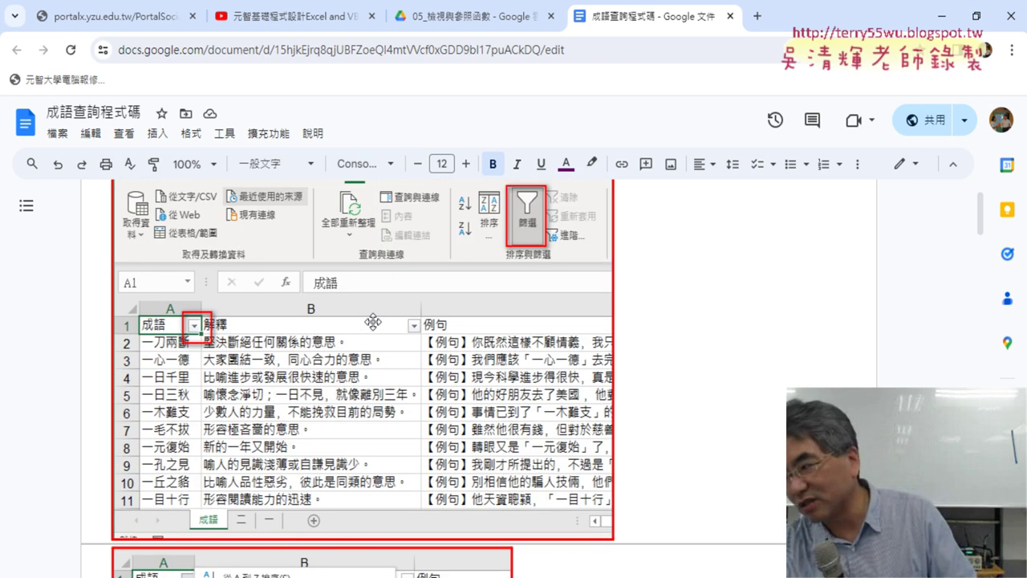